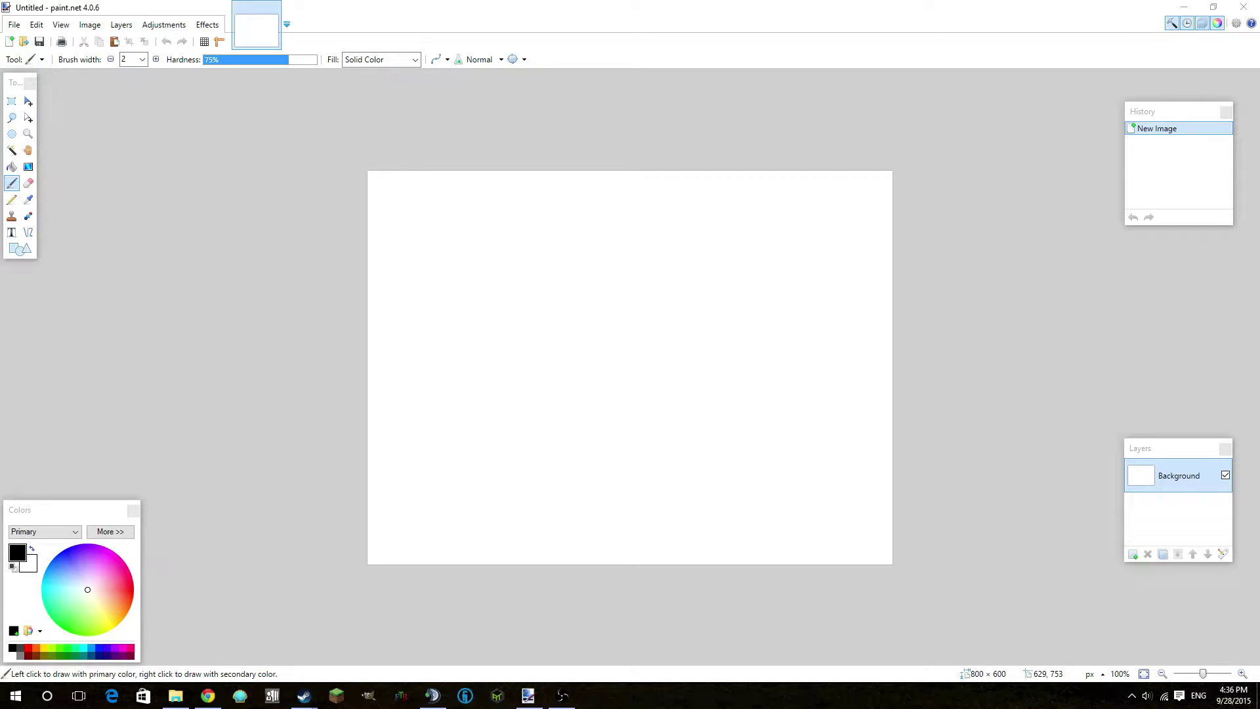
Switch to Chrome and search Google Images for "blank map of usa" in a new tab, with the browser window maximized.
{"action": "left_click", "coordinate": [1184, 7]}
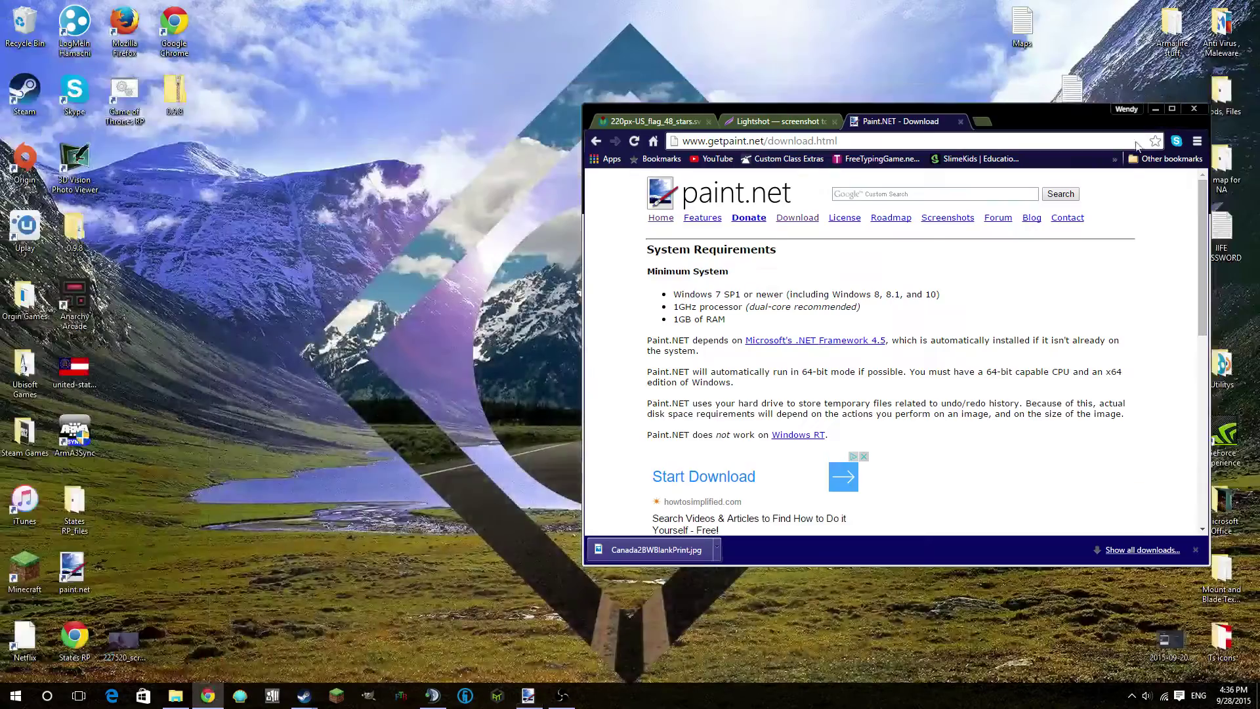
{"action": "left_click", "coordinate": [1154, 110]}
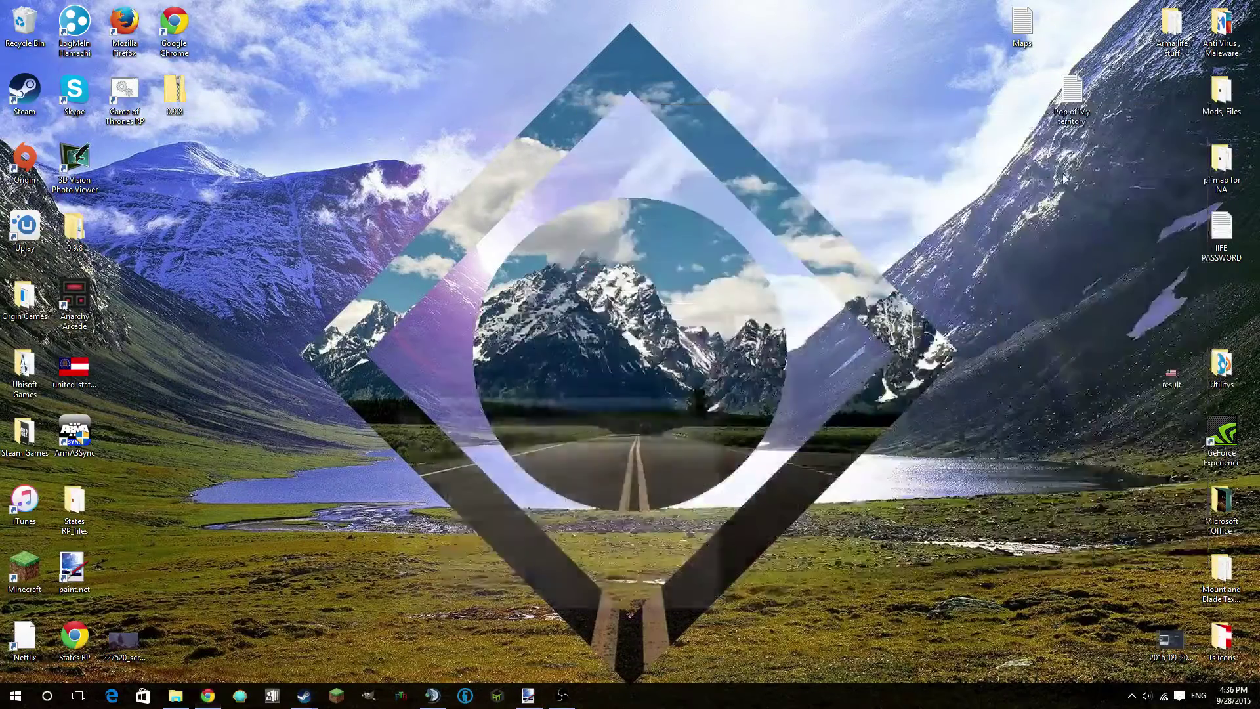
{"action": "left_click", "coordinate": [209, 695]}
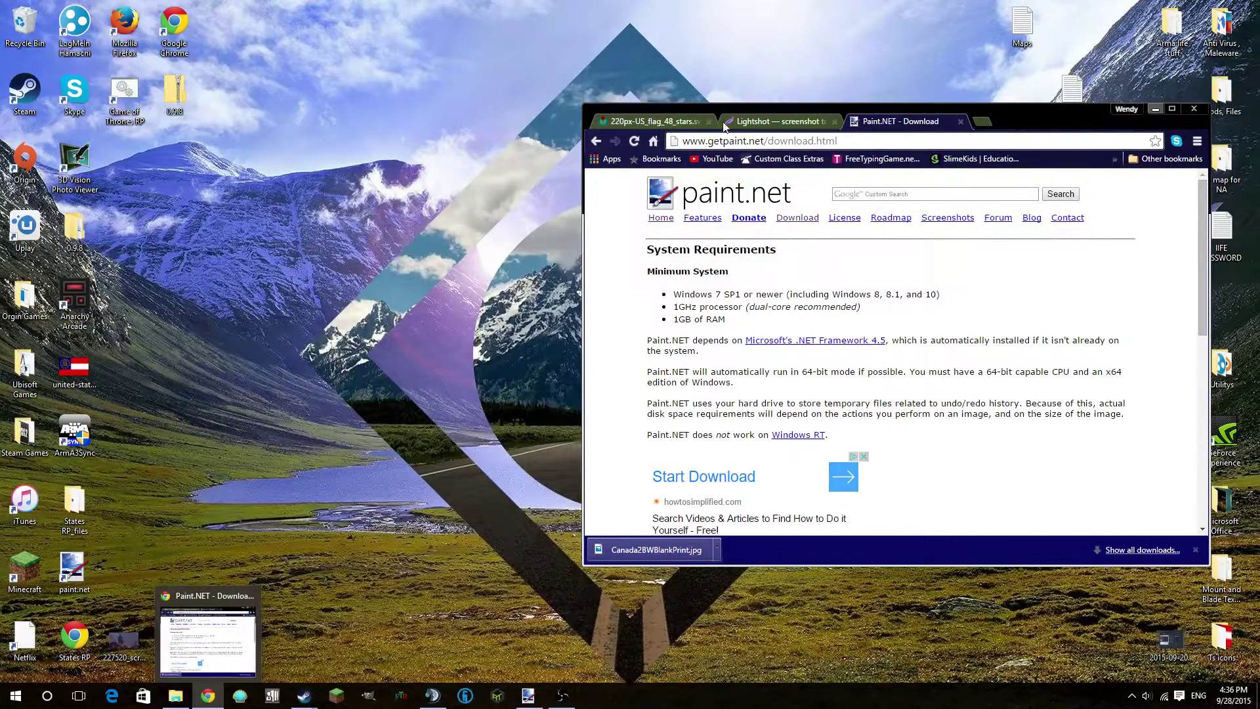
{"action": "left_click", "coordinate": [857, 68]}
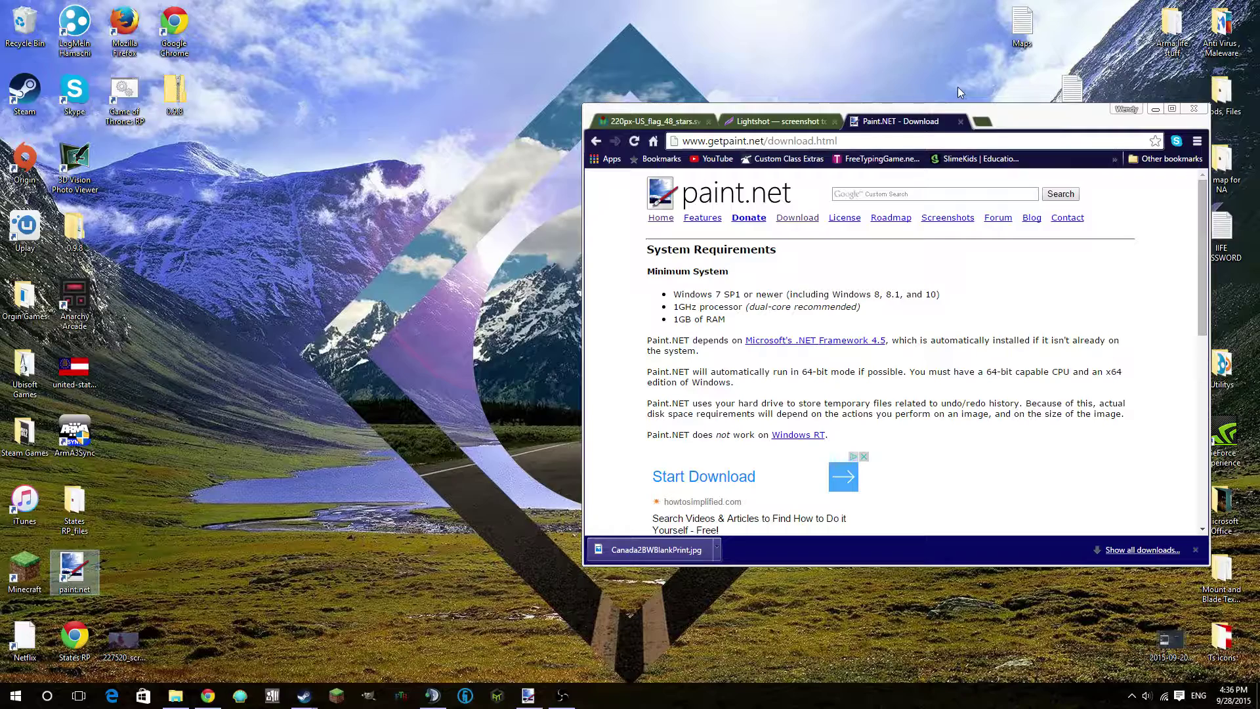
{"action": "left_click", "coordinate": [983, 122]}
{"action": "type", "text": "blank"}
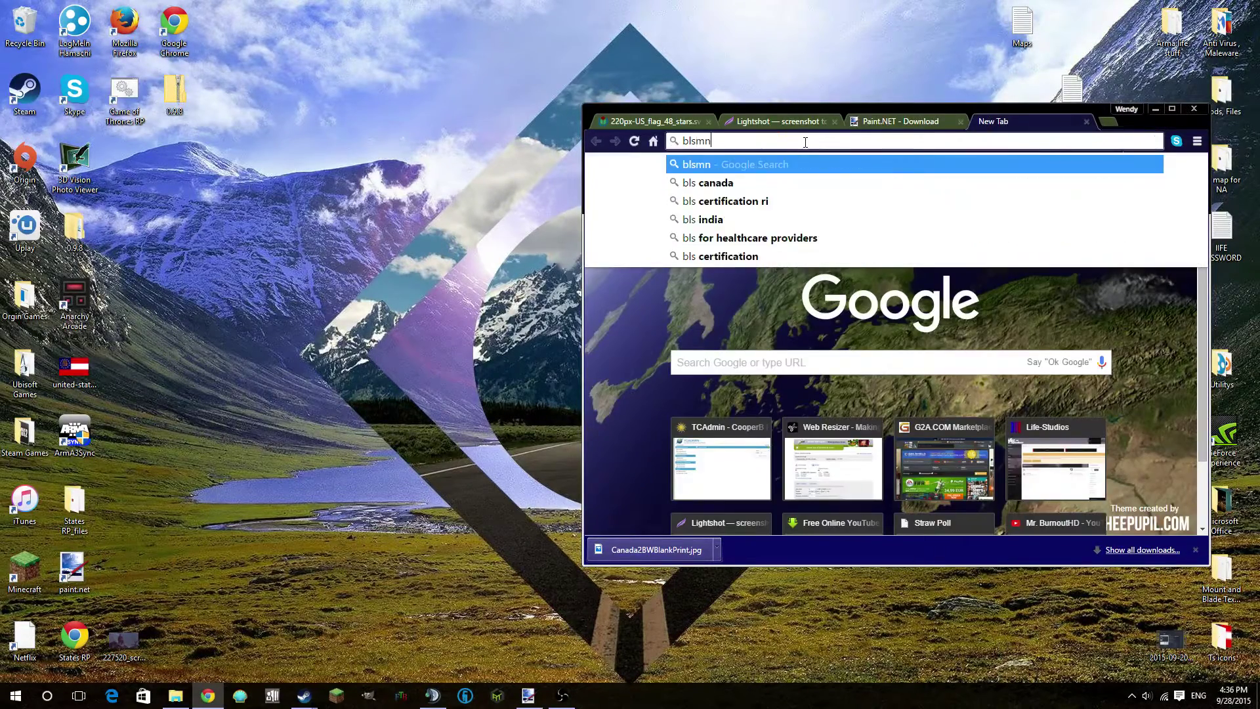
{"action": "type", "text": " ma"}
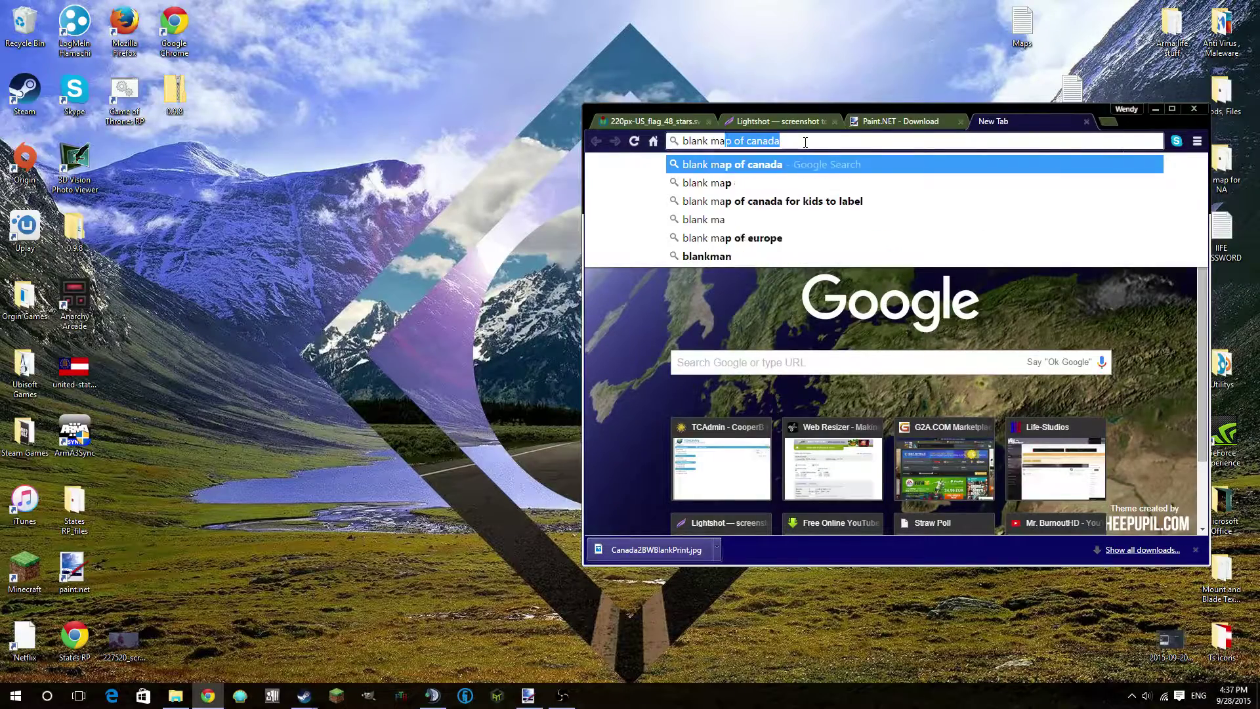
{"action": "type", "text": "p of usa"}
{"action": "key", "text": "Return"}
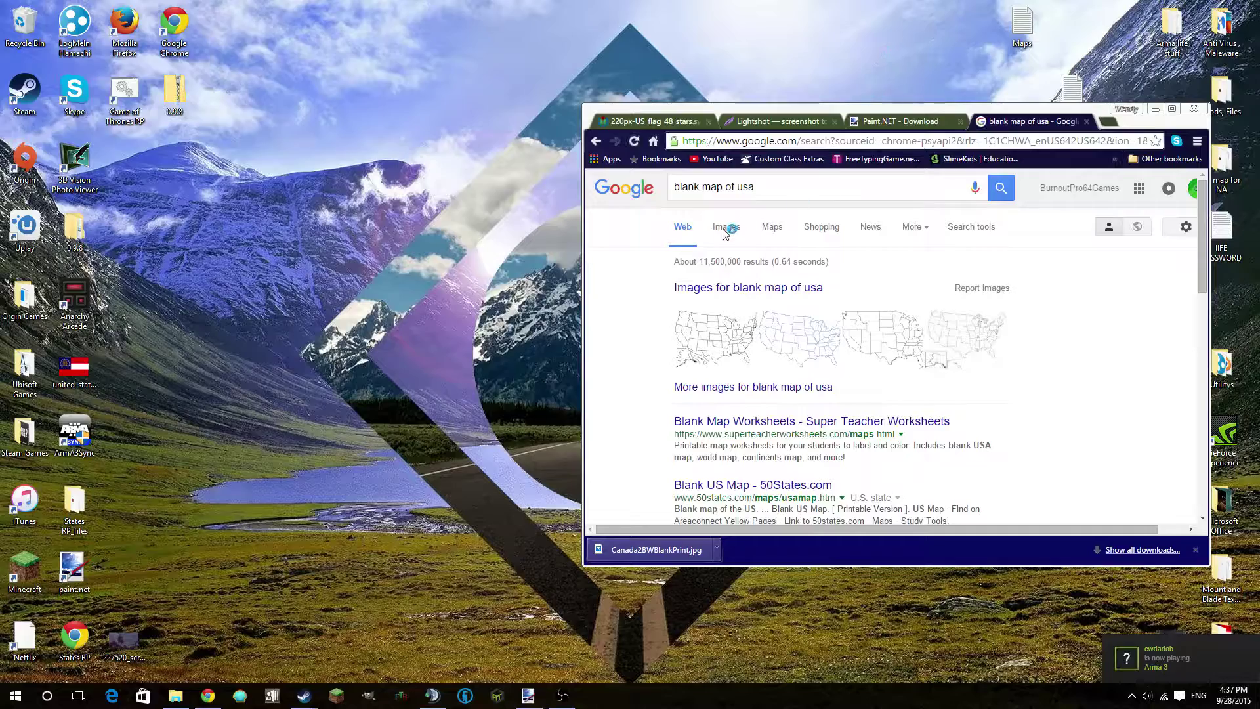
{"action": "left_click", "coordinate": [725, 229]}
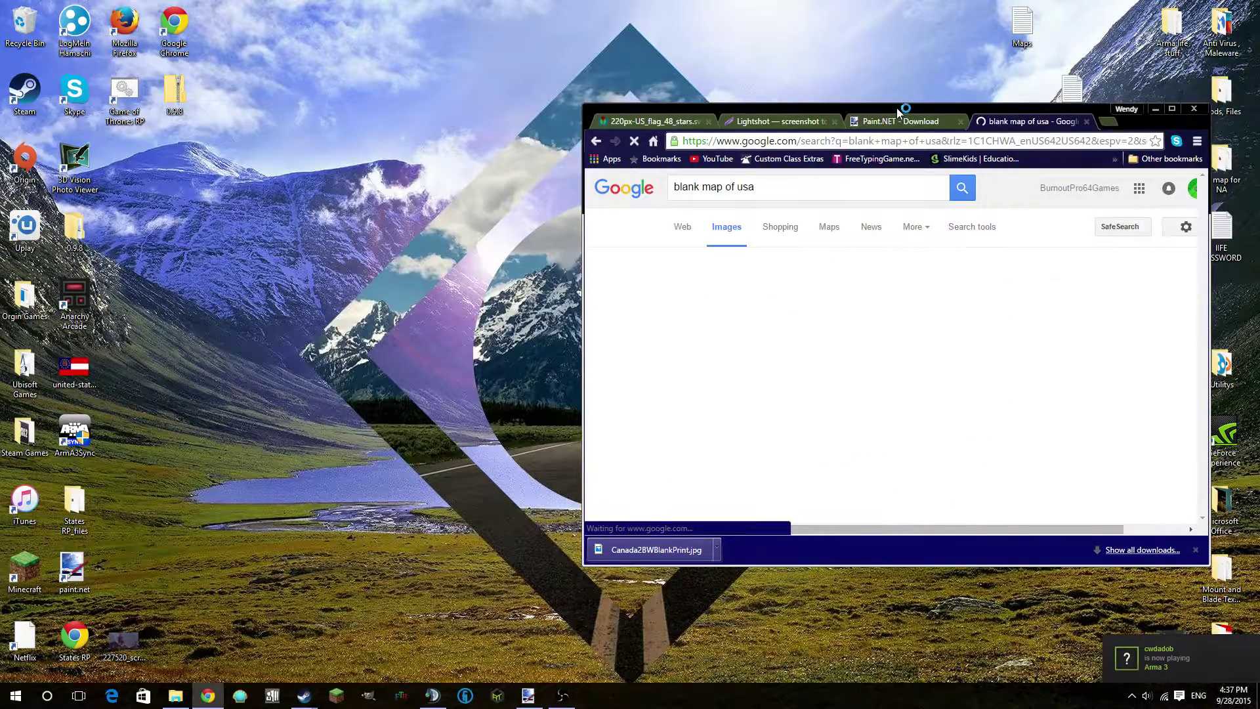
{"action": "key", "text": "super+Up"}
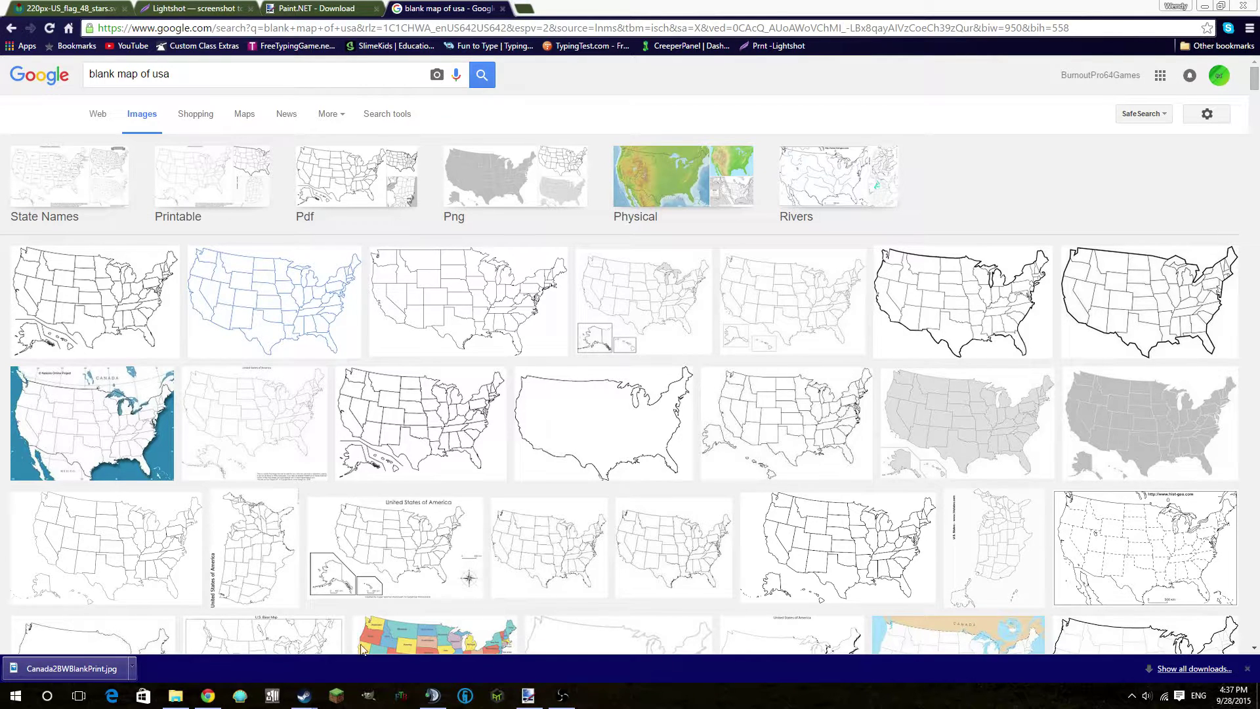
View the first blank US map result at full size, close its tab and restore the browser window's size.
{"action": "left_click", "coordinate": [83, 297]}
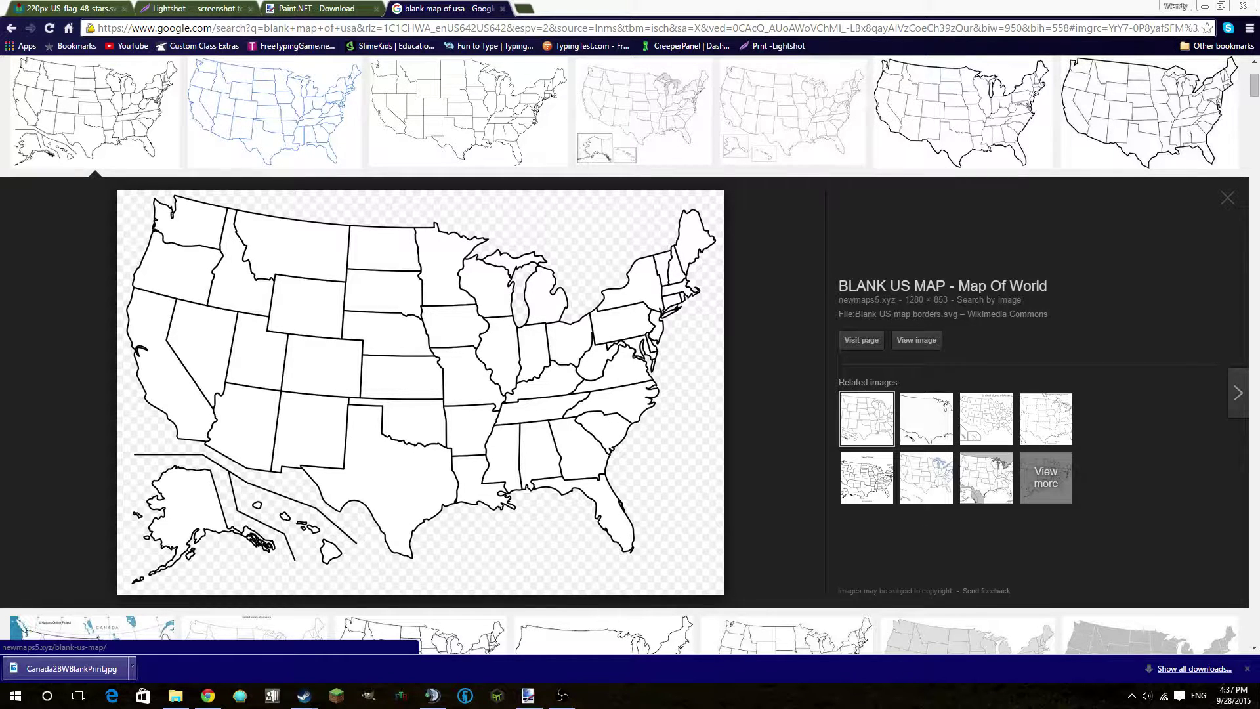
{"action": "left_click", "coordinate": [919, 340]}
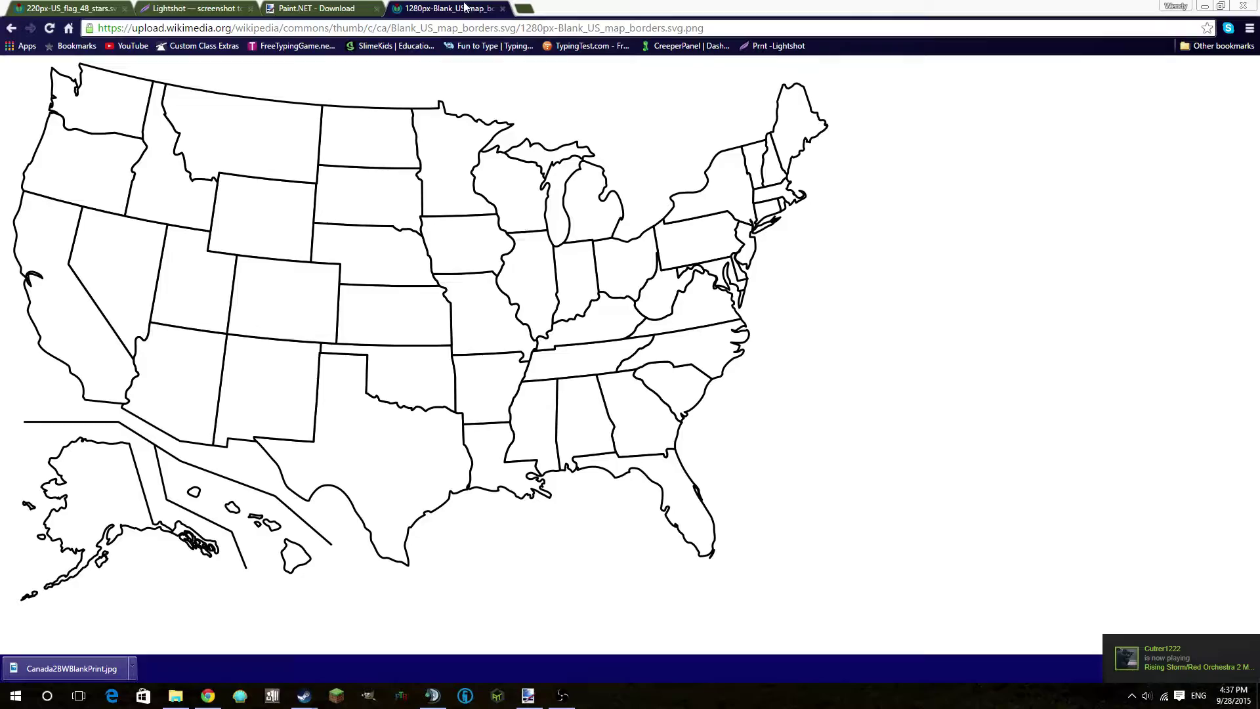
{"action": "left_click", "coordinate": [503, 9]}
{"action": "double_click", "coordinate": [506, 11]}
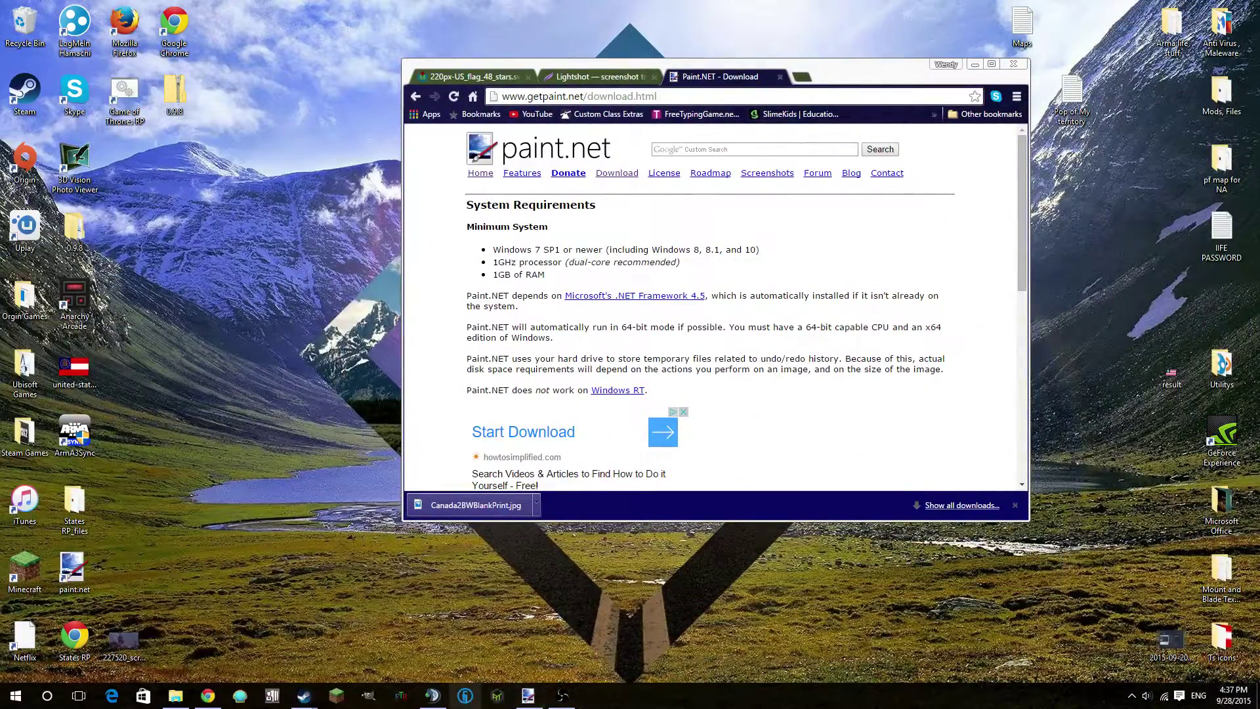
Switch to paint.net and open the 1920-usa-blank image from the Pictures folder.
{"action": "left_click", "coordinate": [568, 698]}
{"action": "left_click", "coordinate": [563, 696]}
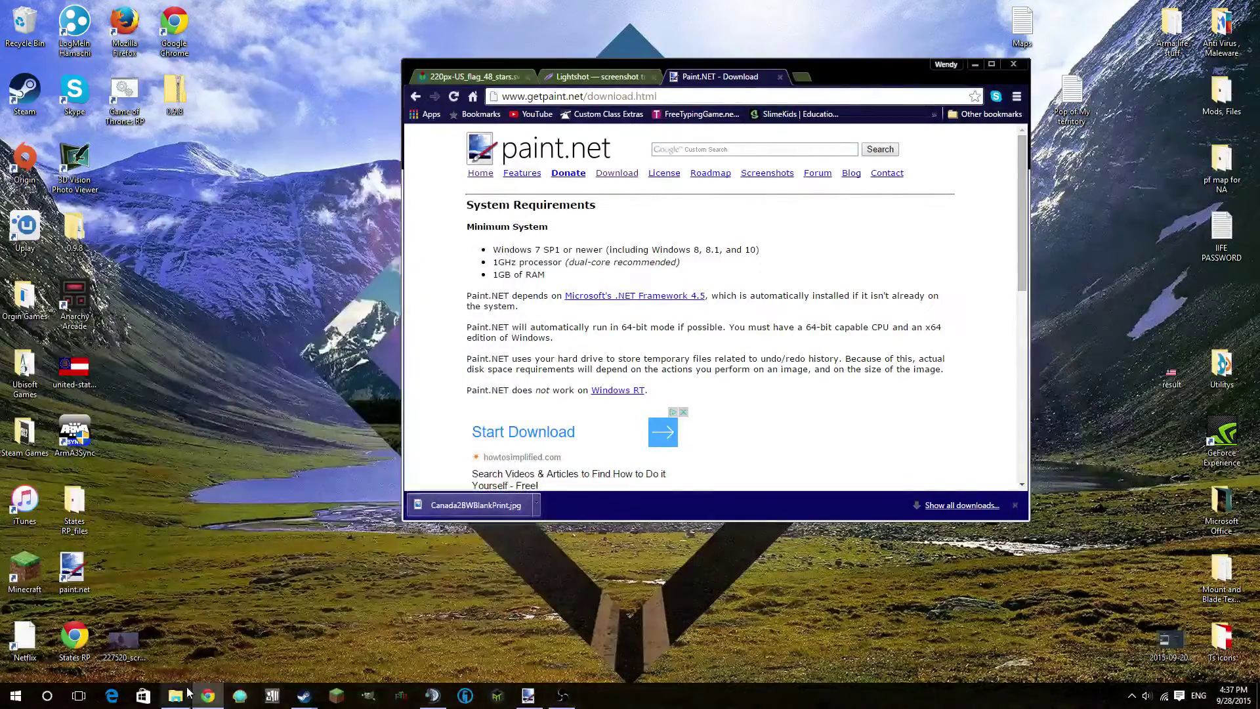
{"action": "mouse_move", "coordinate": [311, 695]}
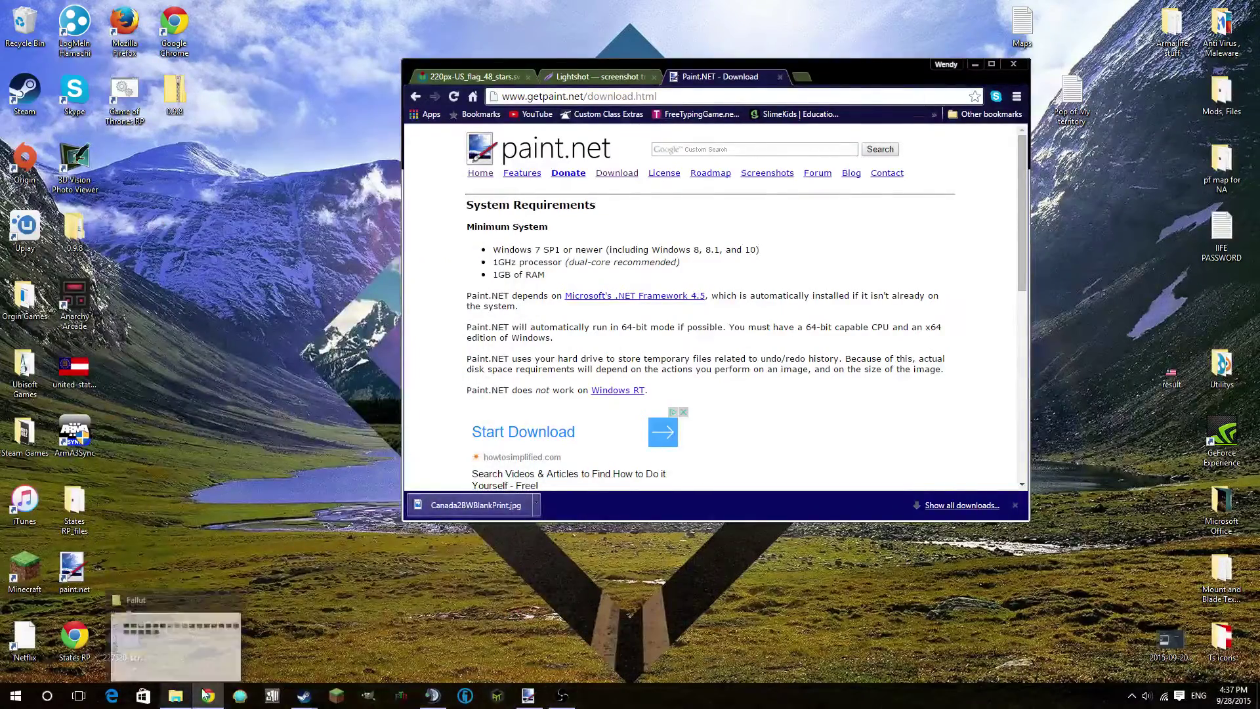
{"action": "left_click", "coordinate": [529, 696]}
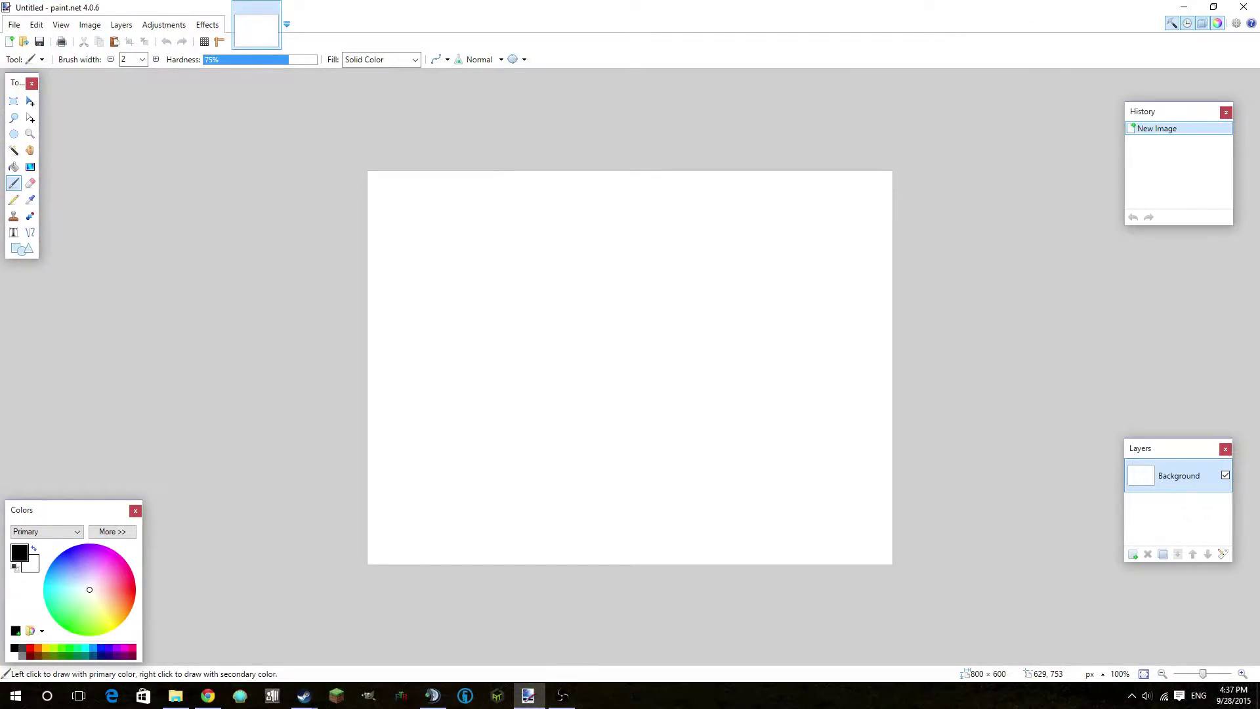
{"action": "left_click", "coordinate": [21, 25]}
{"action": "left_click", "coordinate": [30, 54]}
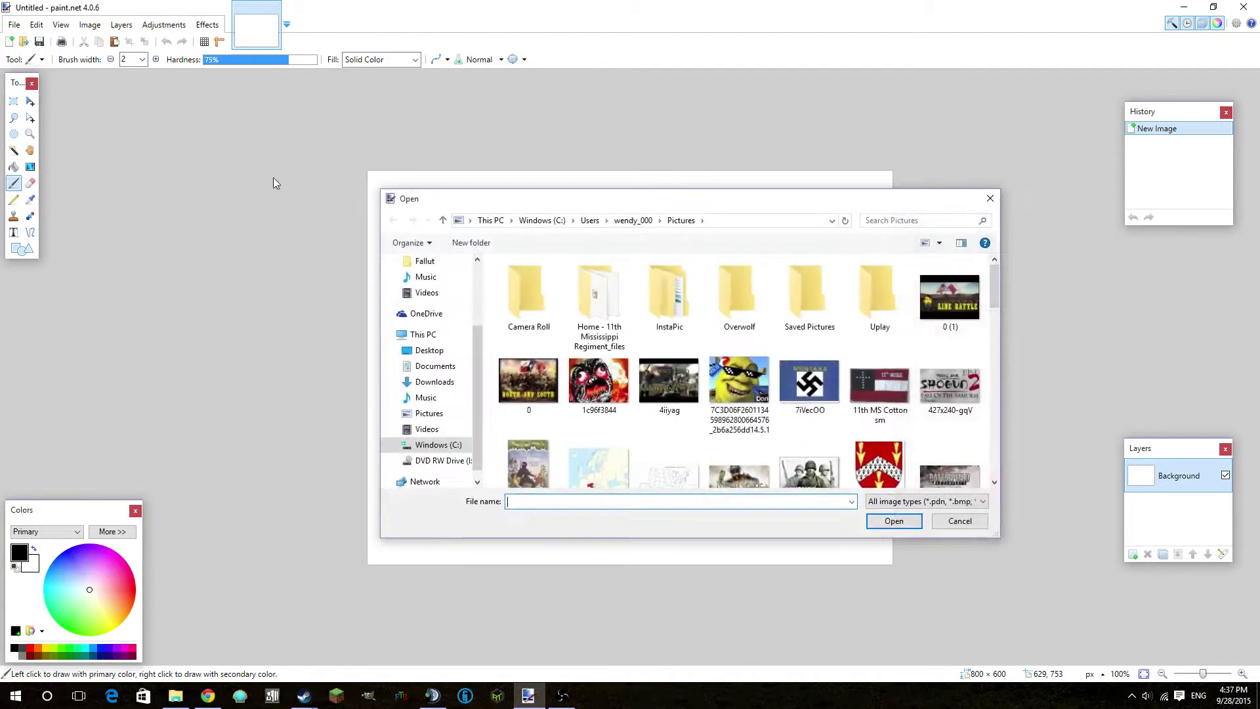
{"action": "scroll", "coordinate": [622, 377], "scroll_direction": "down", "scroll_amount": 2}
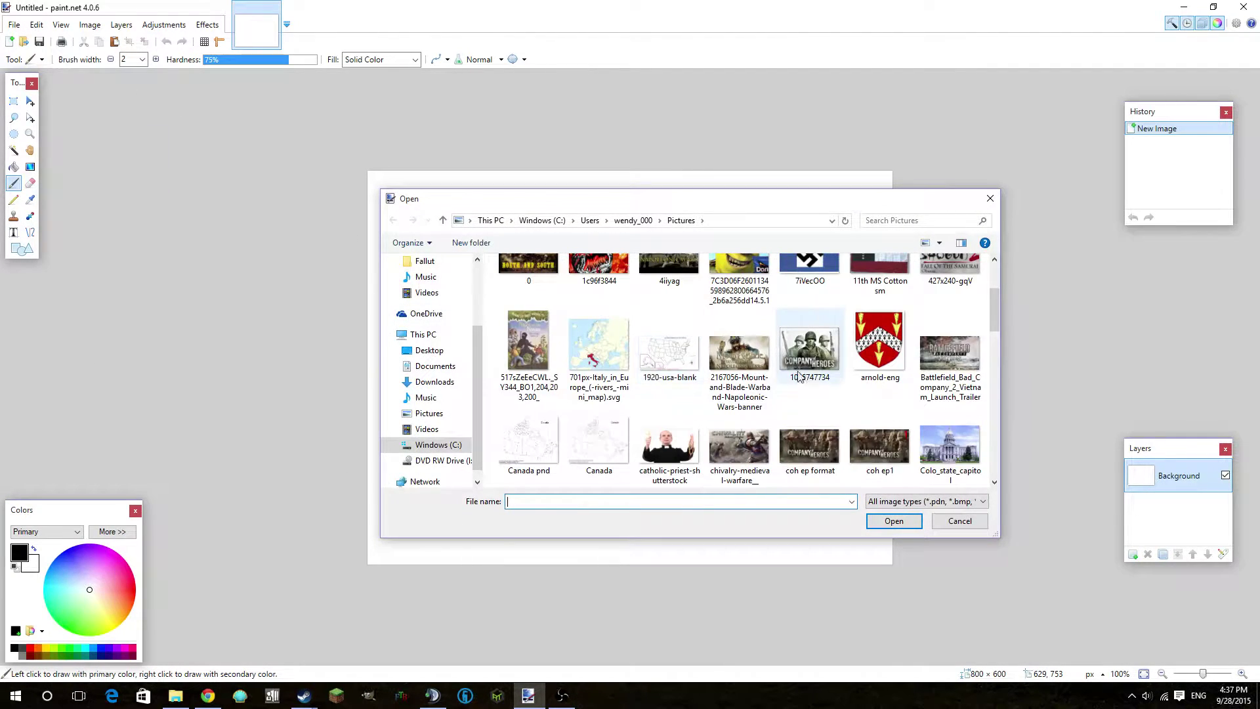
{"action": "double_click", "coordinate": [687, 360]}
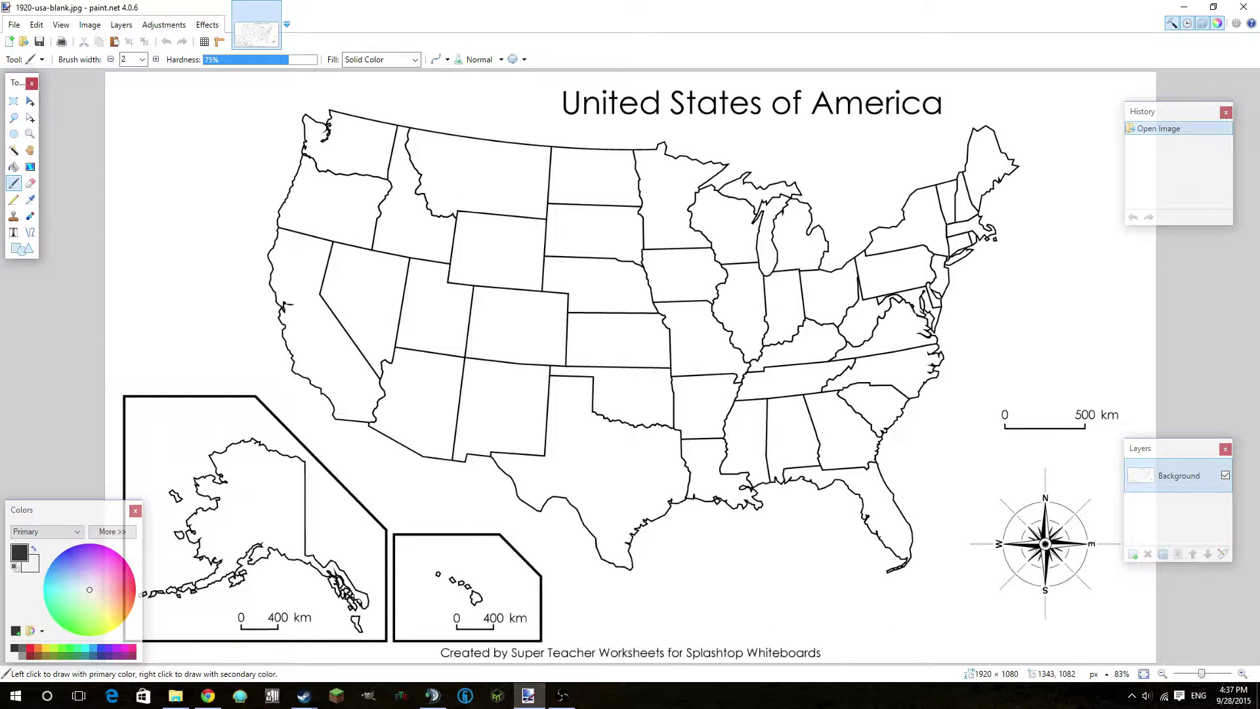
Copy the 48-star US flag image from its Chrome tab and return to the map in paint.net.
{"action": "left_click", "coordinate": [1180, 484]}
{"action": "left_click", "coordinate": [209, 697]}
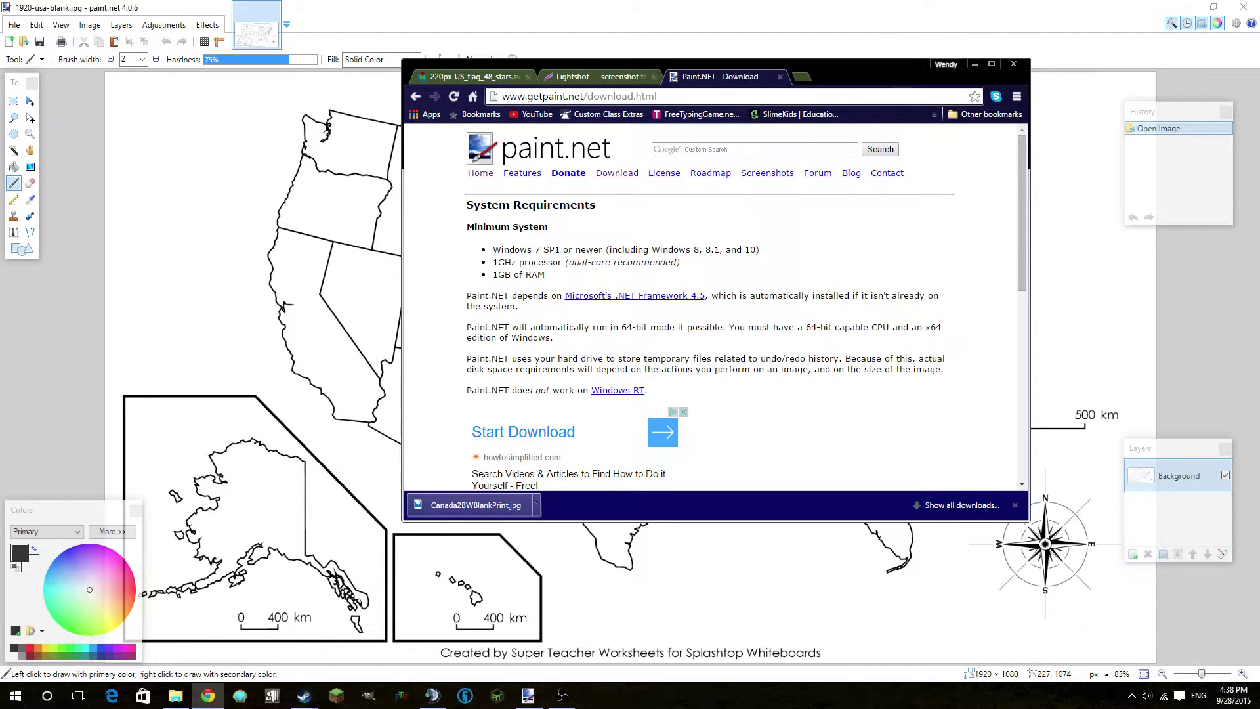
{"action": "left_click", "coordinate": [474, 77]}
{"action": "left_click", "coordinate": [749, 703]}
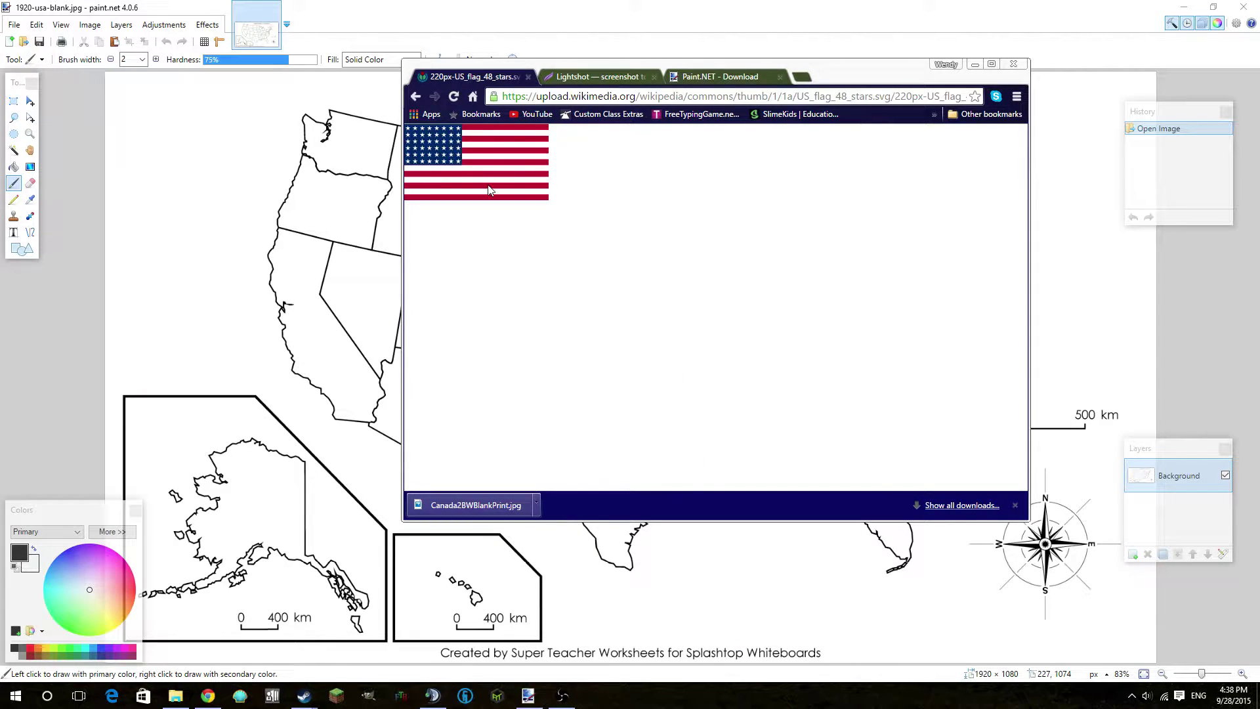
{"action": "right_click", "coordinate": [490, 165]}
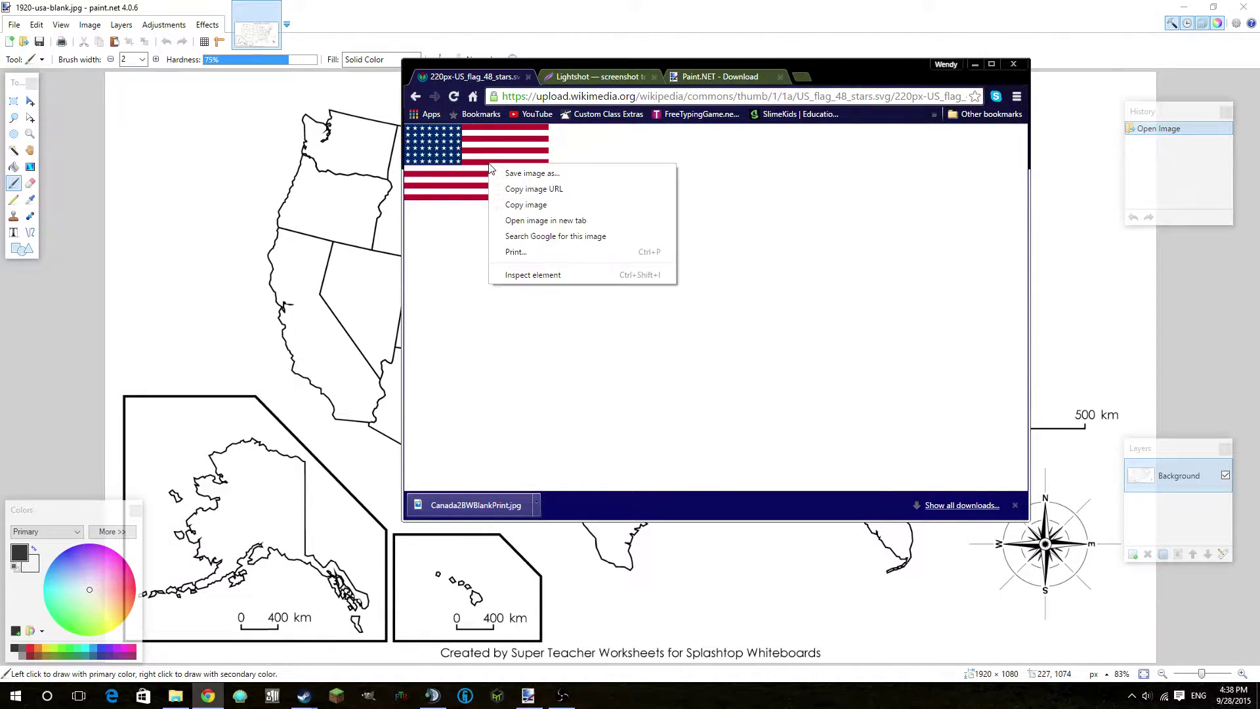
{"action": "left_click", "coordinate": [563, 209]}
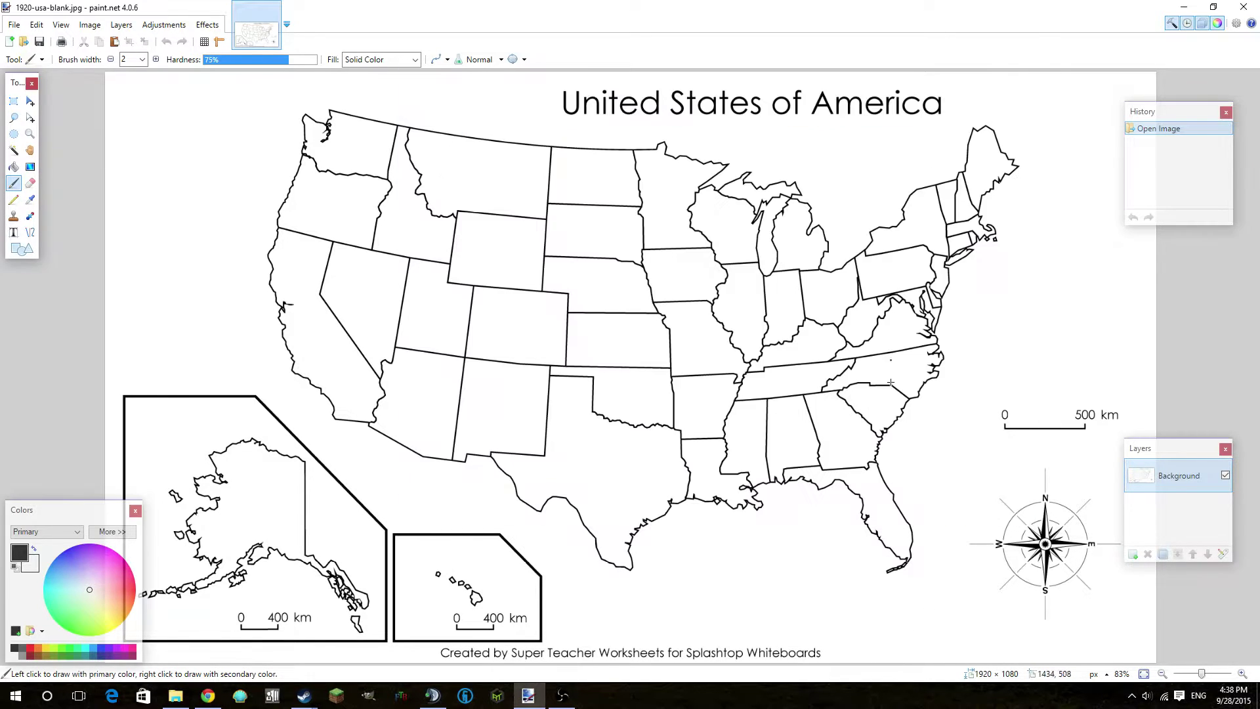
{"action": "left_click", "coordinate": [976, 64]}
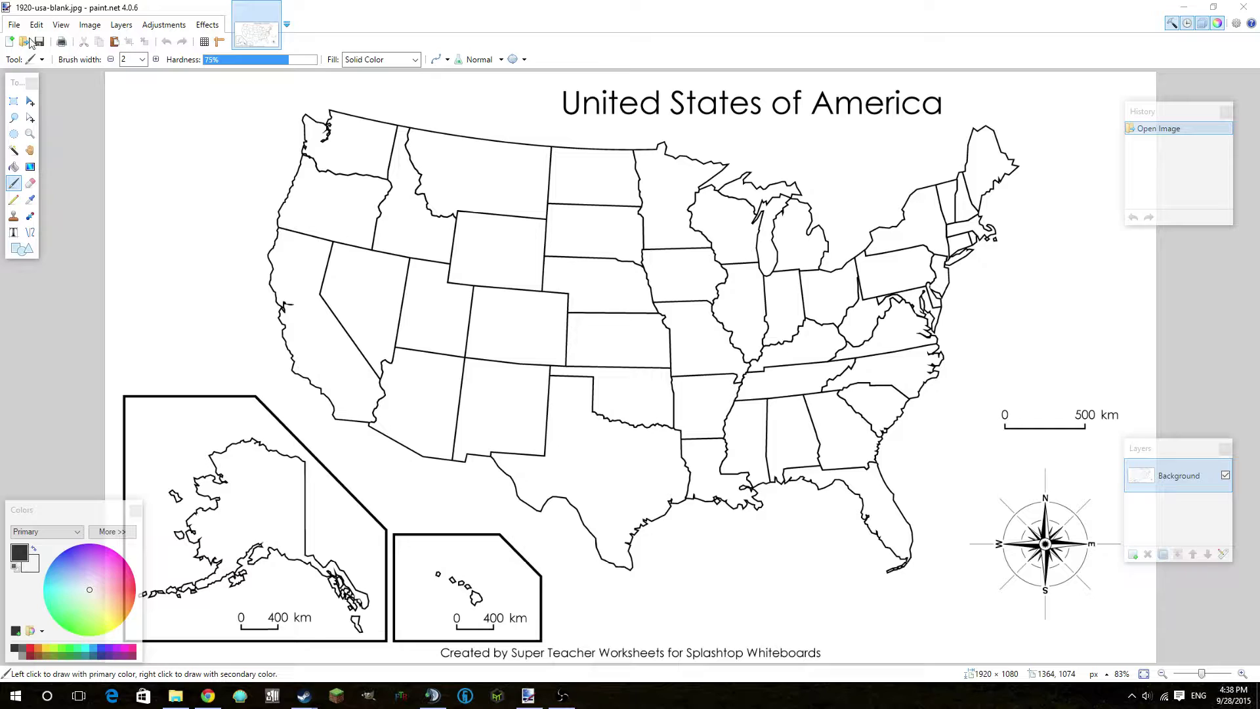
Select the interior of Texas with the Magic Wand and erase it to transparency.
{"action": "left_click", "coordinate": [14, 150]}
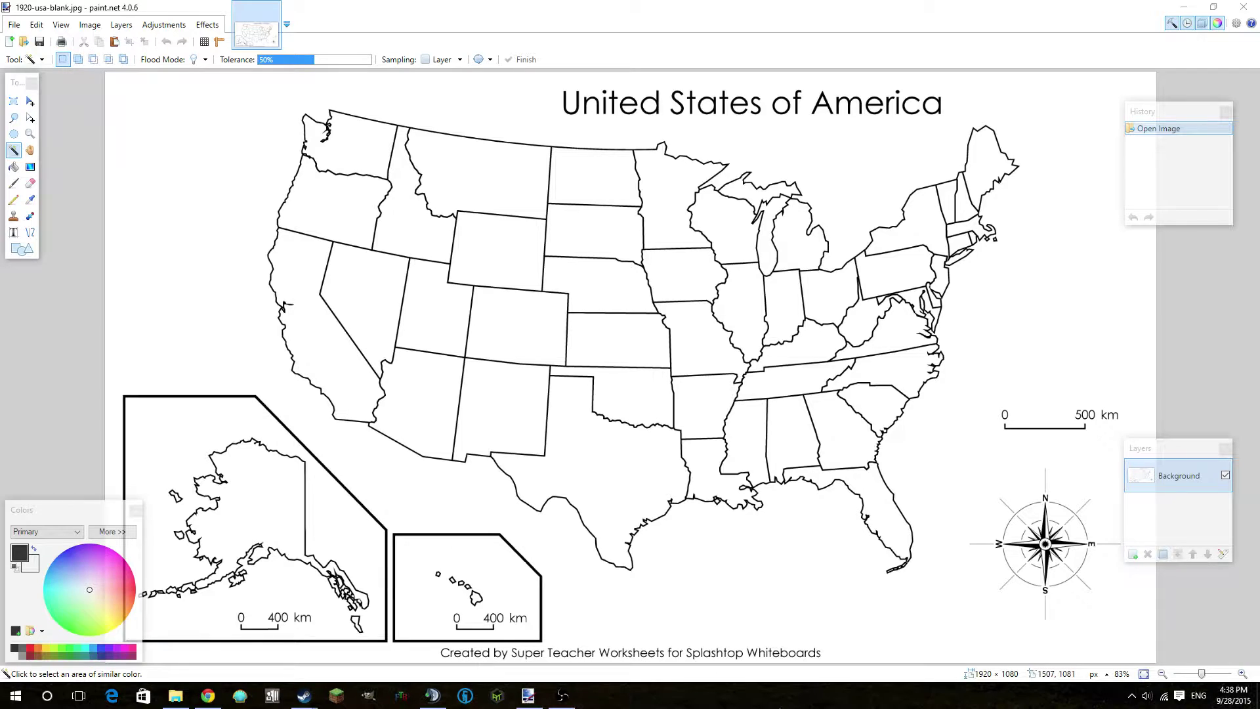
{"action": "left_click", "coordinate": [579, 469]}
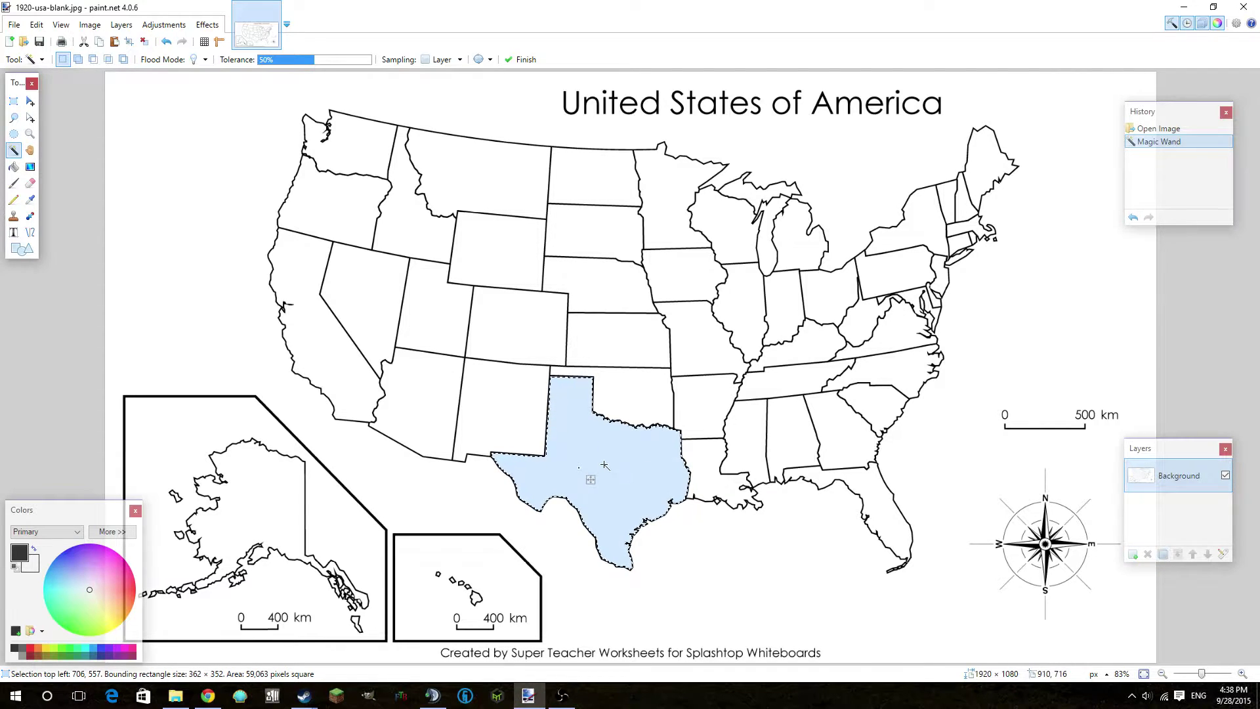
{"action": "key", "text": "Delete"}
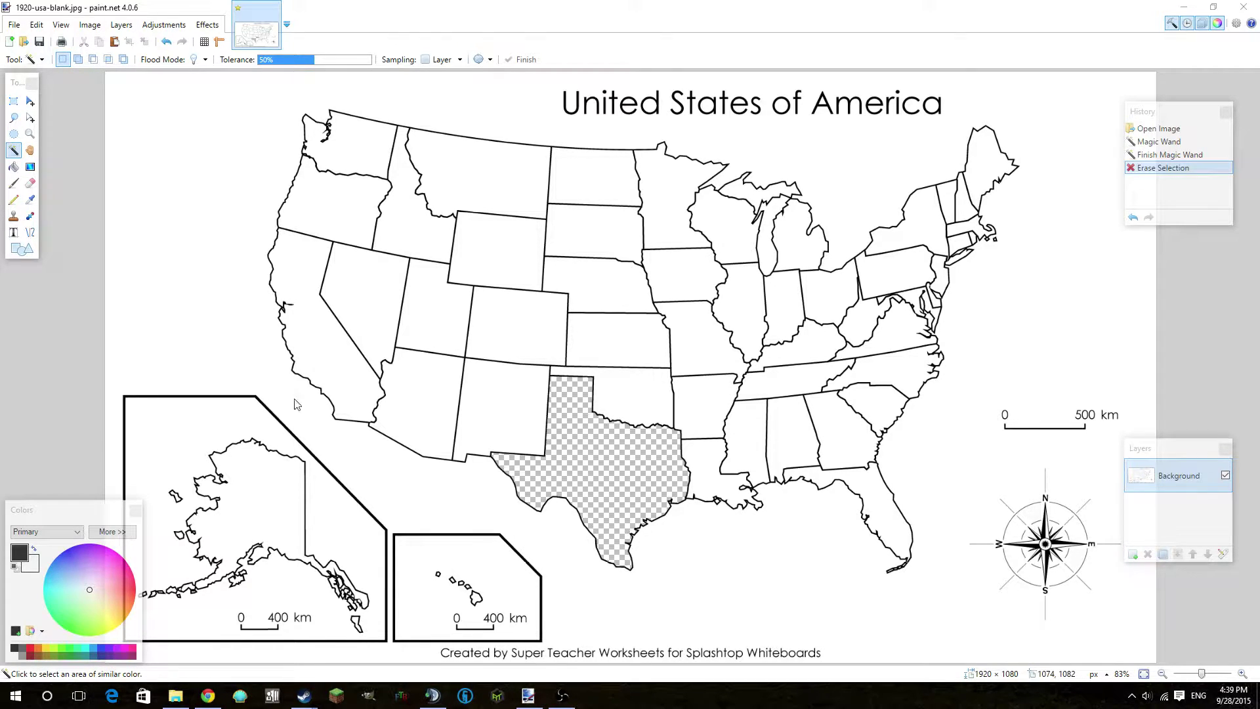
Paste the copied flag into a new layer and move it to the map's center, just above Texas.
{"action": "left_click", "coordinate": [34, 24]}
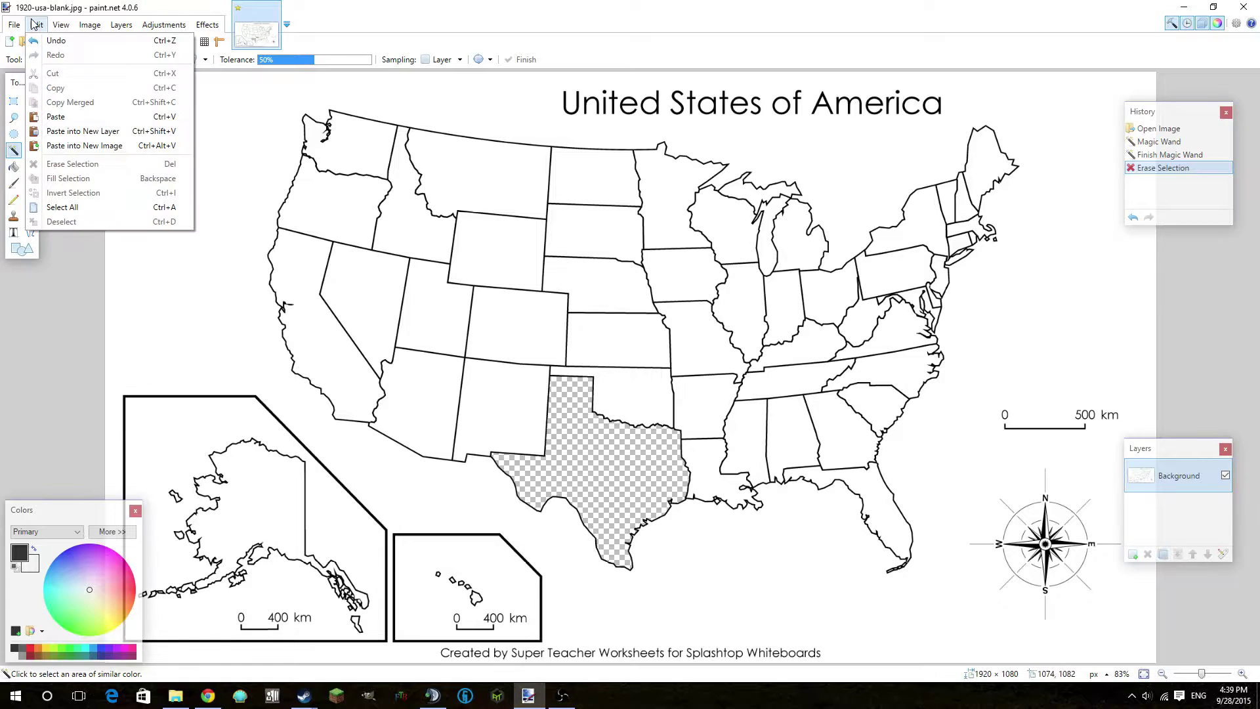
{"action": "left_click", "coordinate": [110, 135]}
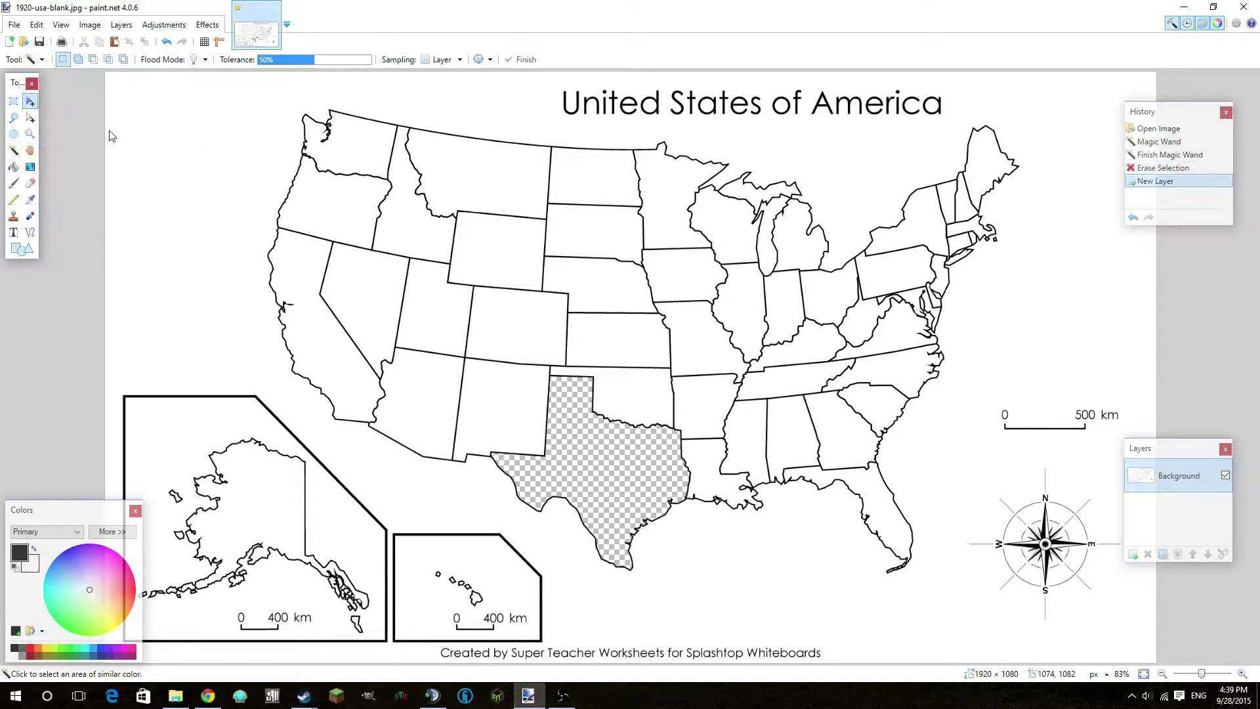
{"action": "left_click_drag", "start_coordinate": [183, 104], "coordinate": [576, 304]}
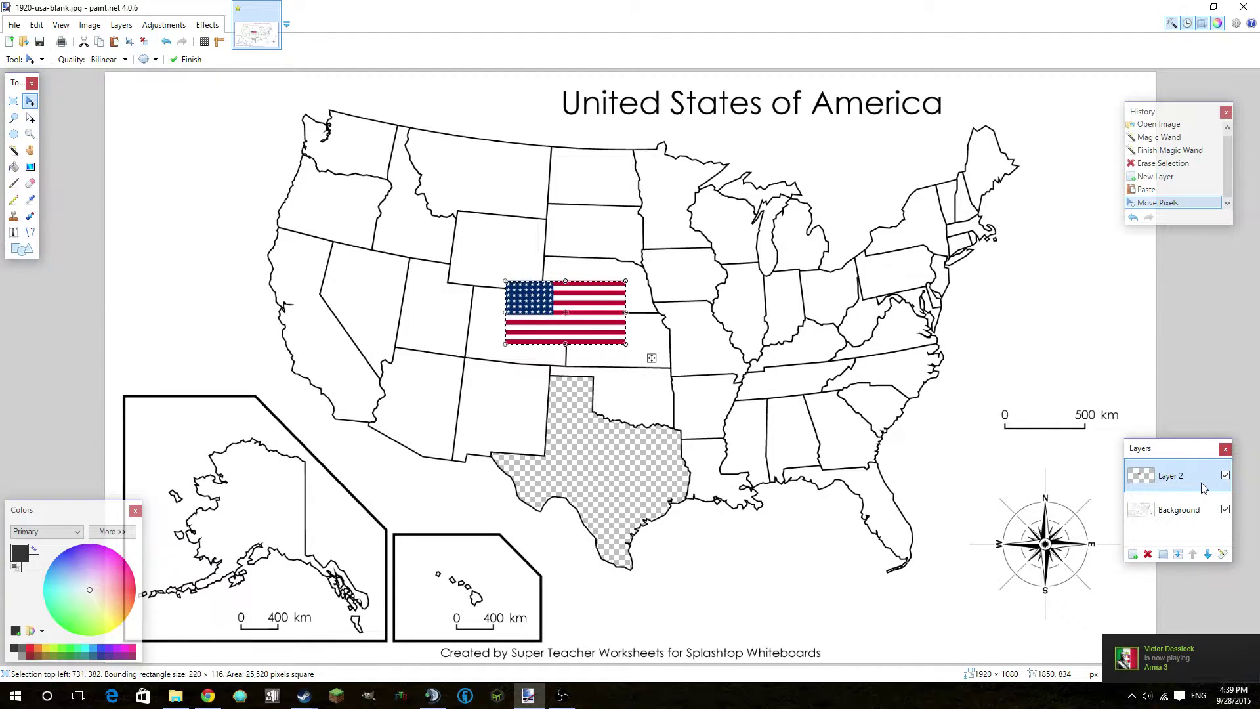
Move the flag over Texas, stretch it to about 373 × 370 px to cover the state, and place its layer beneath the Background layer.
{"action": "left_click_drag", "start_coordinate": [595, 307], "coordinate": [630, 373]}
{"action": "left_click_drag", "start_coordinate": [635, 495], "coordinate": [646, 580]}
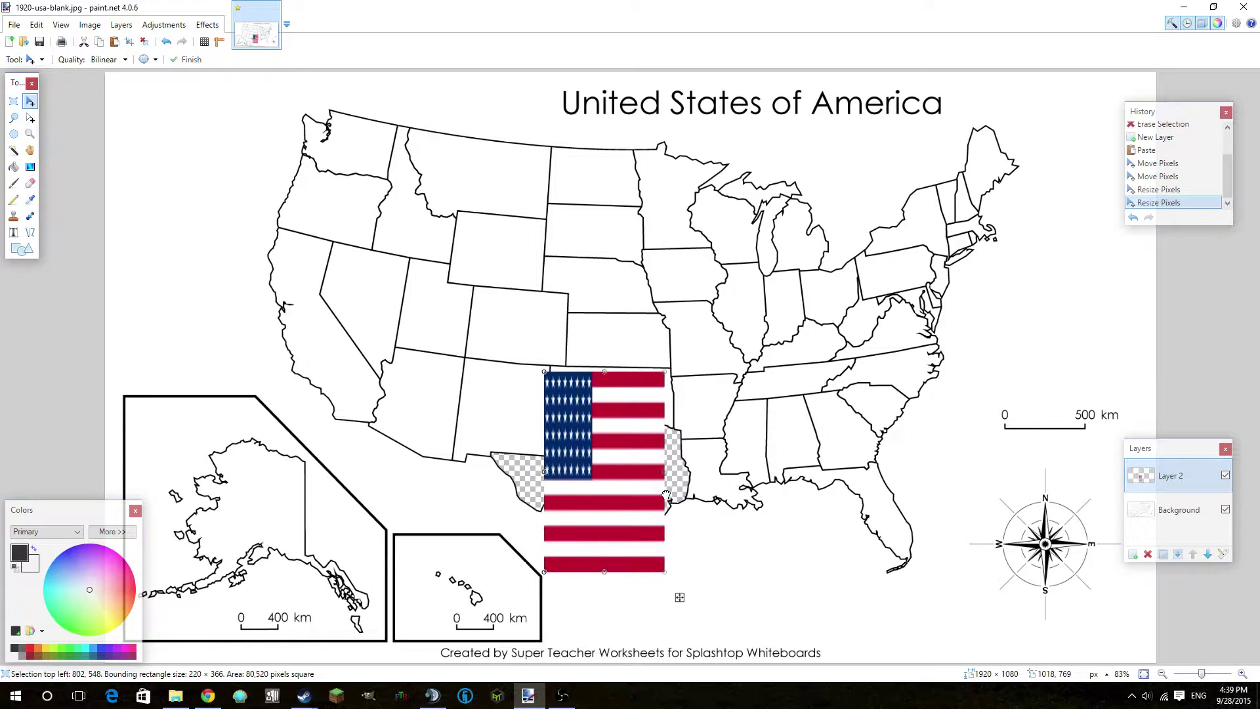
{"action": "left_click_drag", "start_coordinate": [666, 496], "coordinate": [692, 497]}
{"action": "left_click_drag", "start_coordinate": [545, 502], "coordinate": [487, 510]}
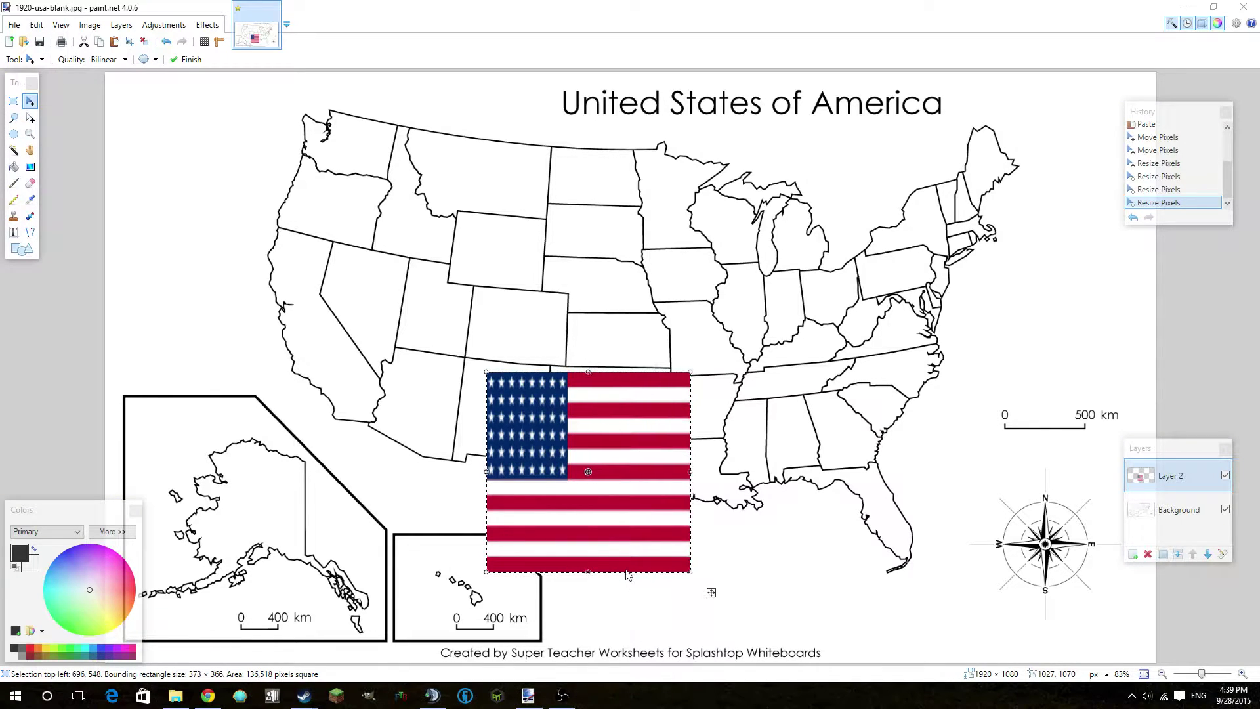
{"action": "left_click_drag", "start_coordinate": [588, 572], "coordinate": [588, 574]}
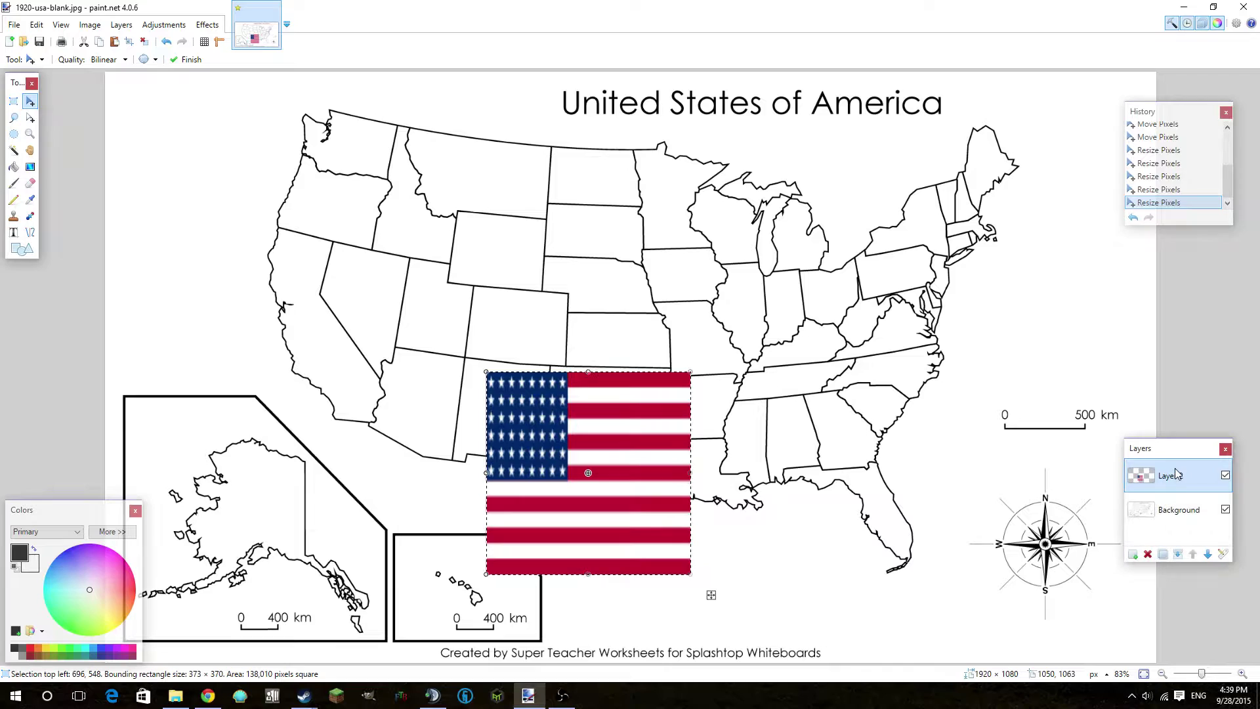
{"action": "left_click_drag", "start_coordinate": [1182, 492], "coordinate": [1182, 516]}
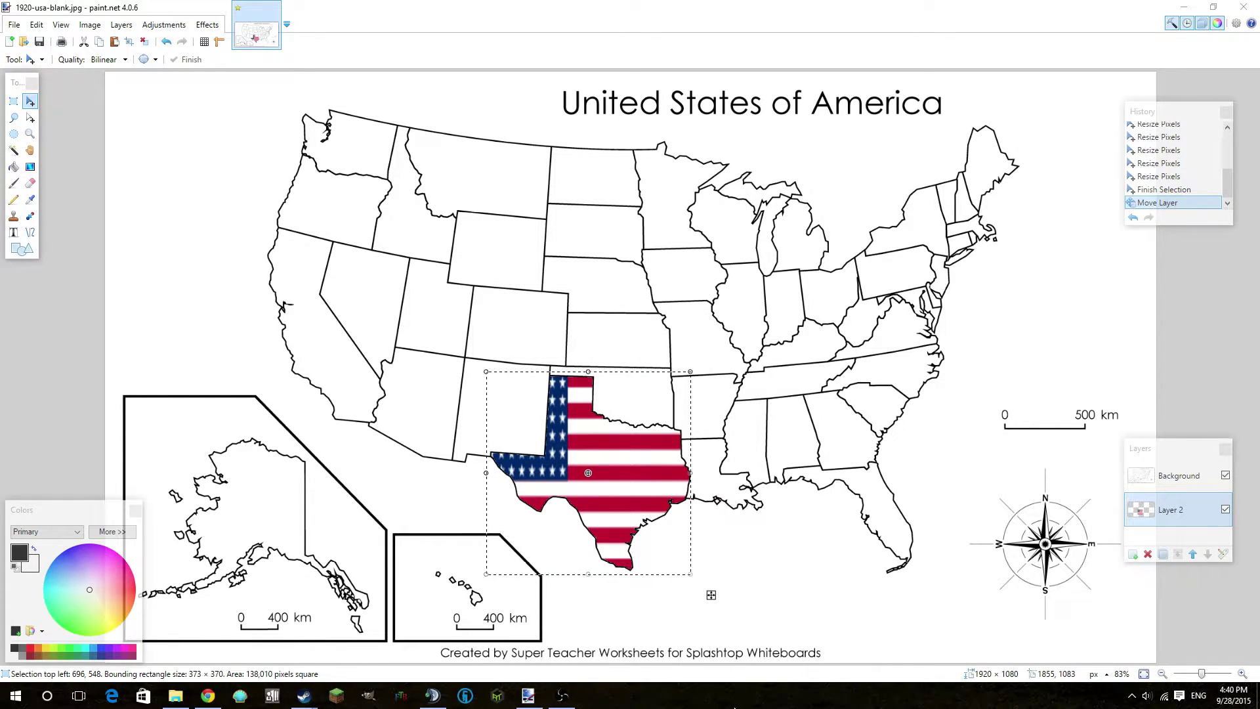
{"action": "left_click", "coordinate": [33, 30]}
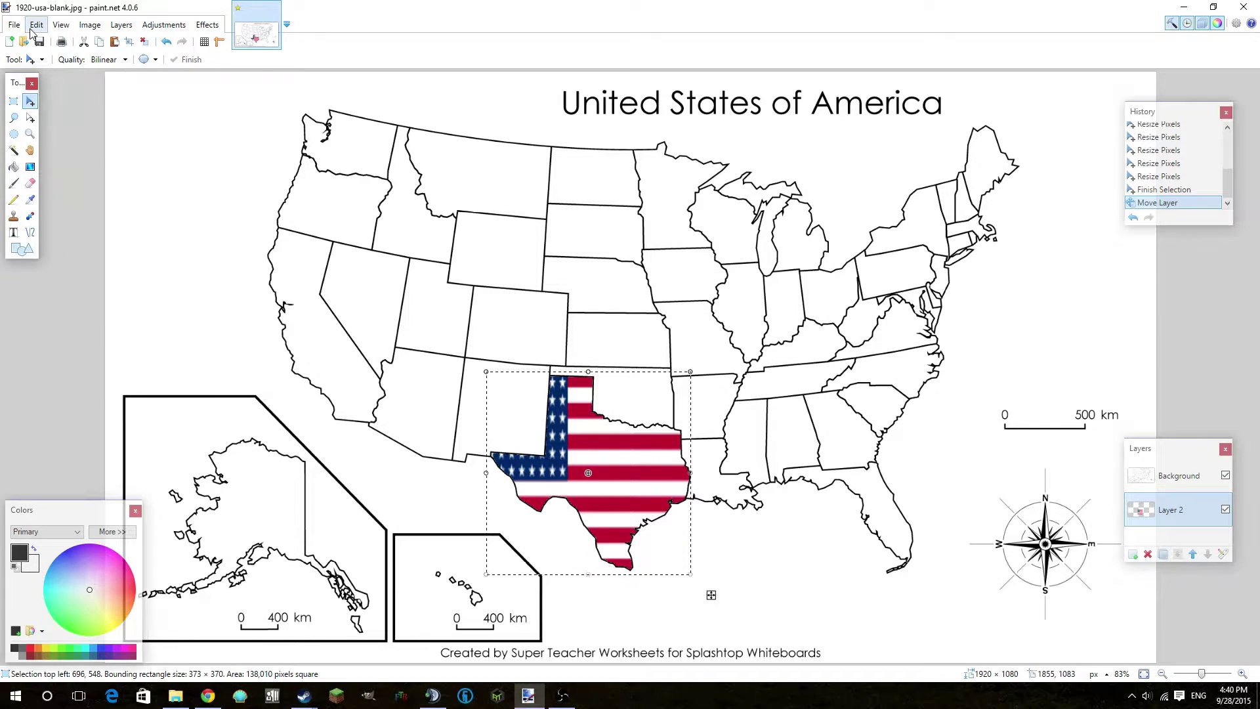
{"action": "left_click", "coordinate": [432, 695]}
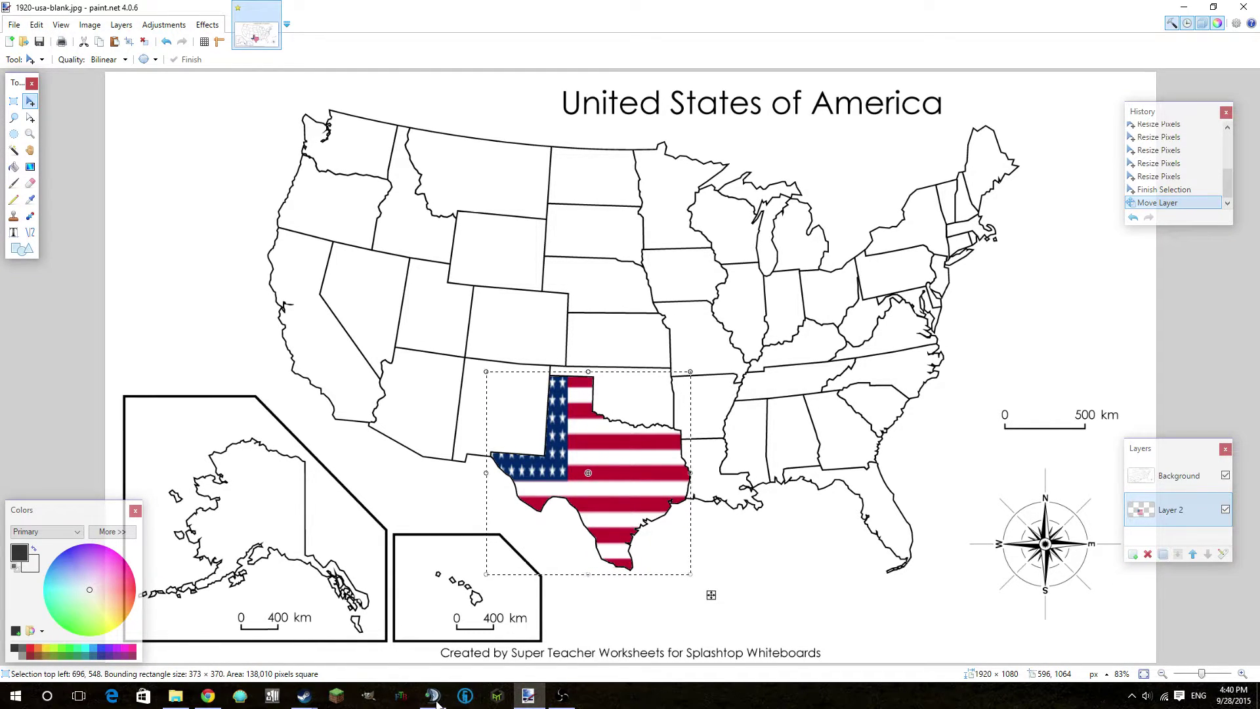
{"action": "double_click", "coordinate": [913, 491]}
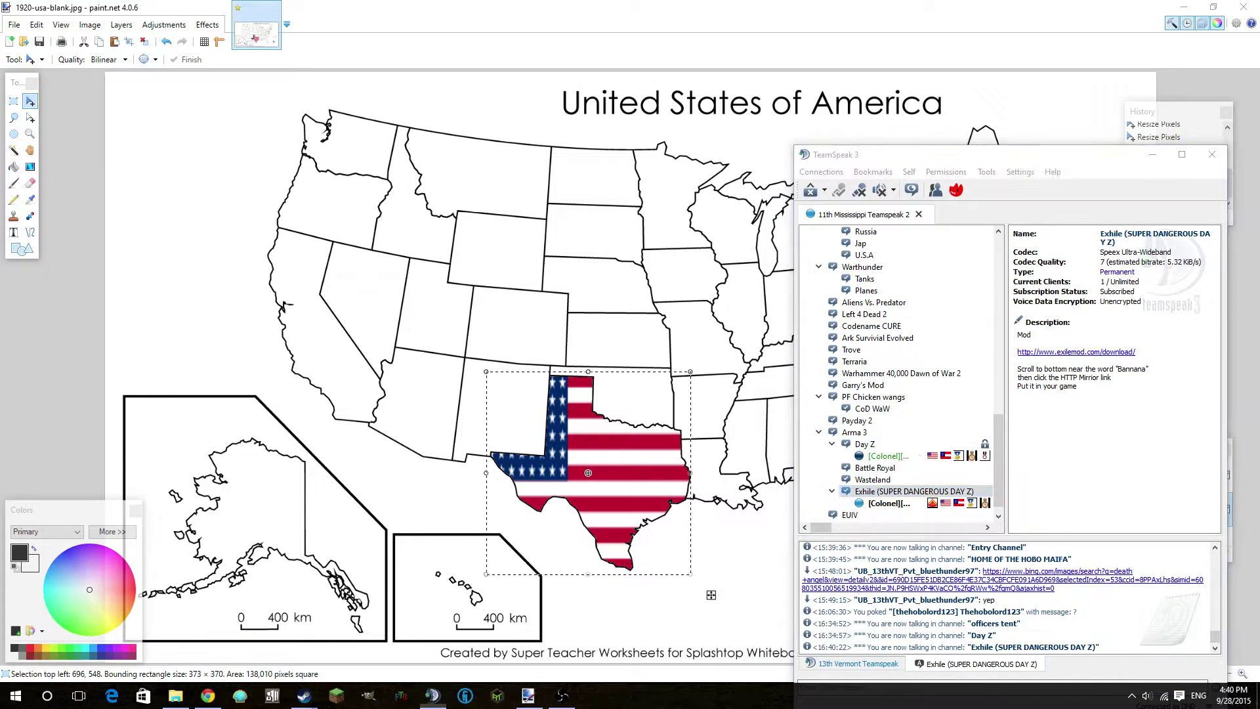
{"action": "left_click", "coordinate": [1152, 154]}
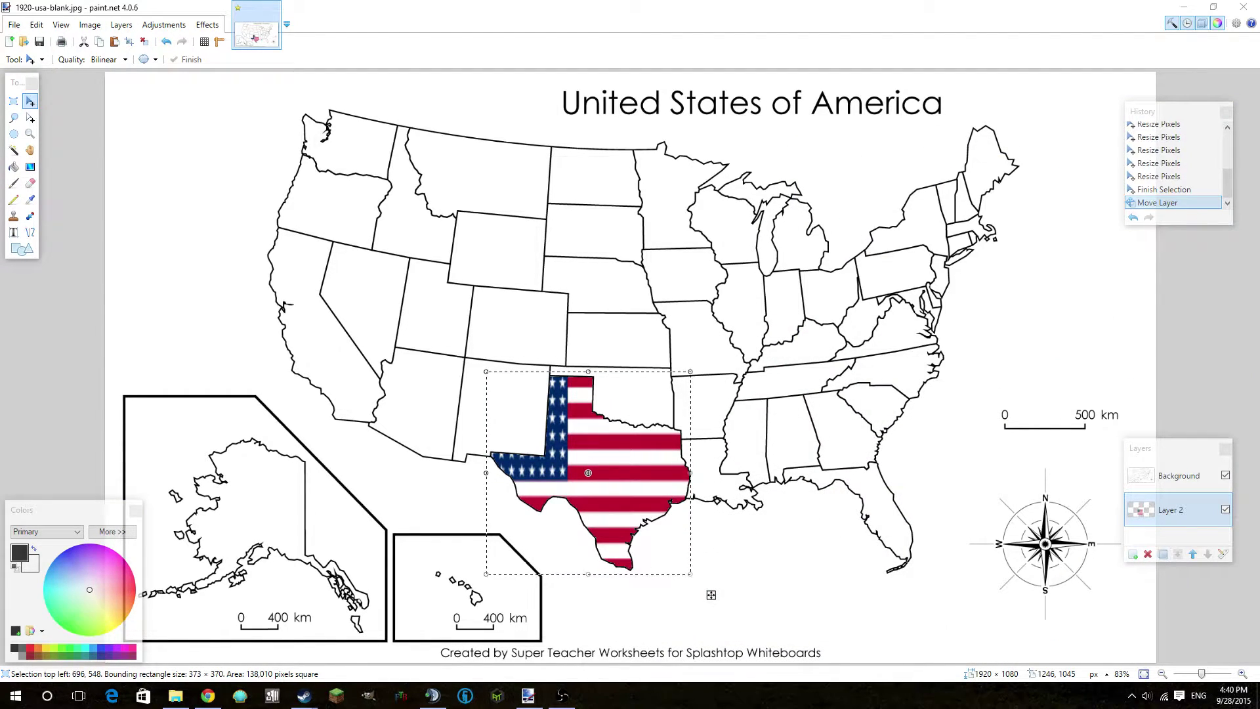
{"action": "left_click", "coordinate": [36, 25]}
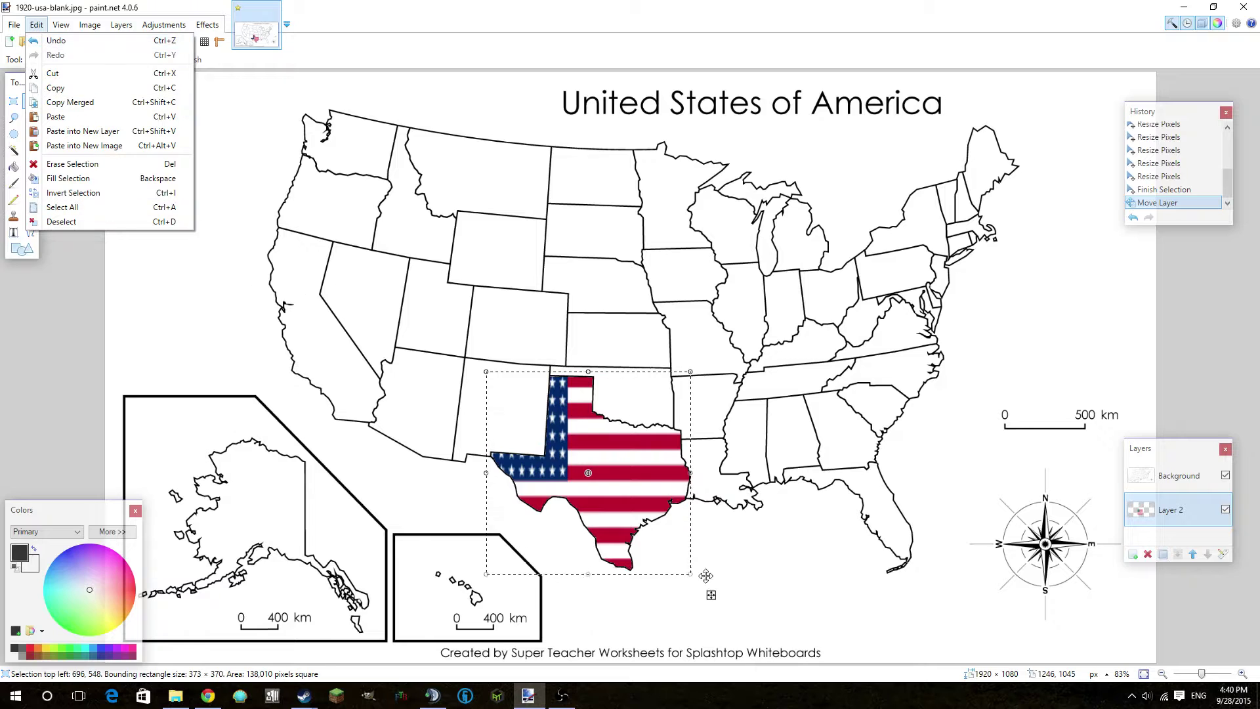
{"action": "key", "text": "Escape"}
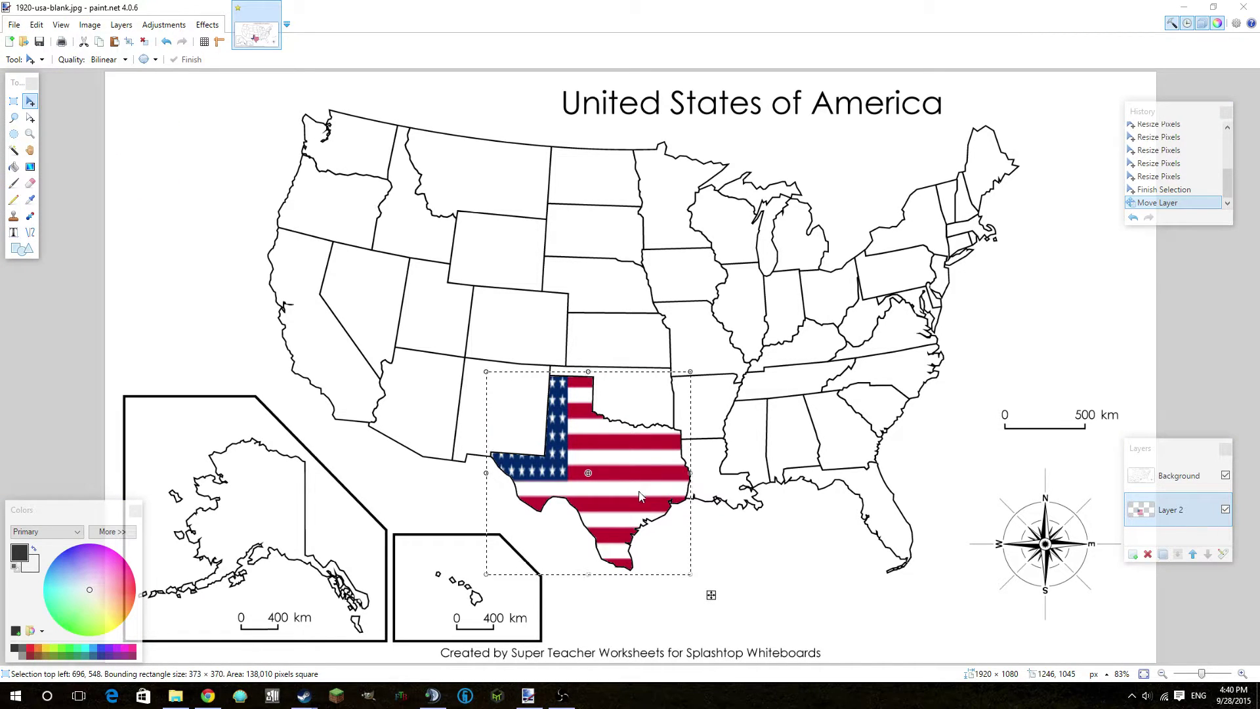
Undo the layer reordering, nudge the flag over Texas southeast to about 713, 555, and place its layer beneath Background again.
{"action": "left_click", "coordinate": [710, 542]}
{"action": "key", "text": "ctrl+z"}
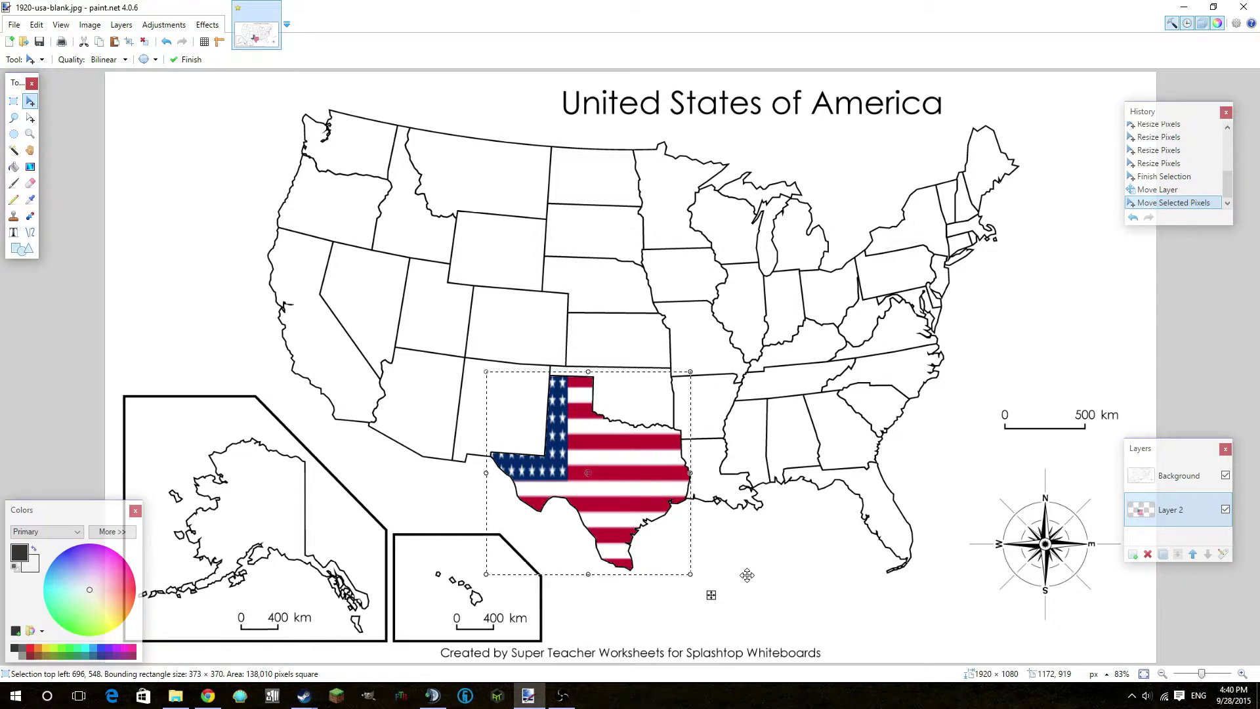
{"action": "key", "text": "ctrl+z"}
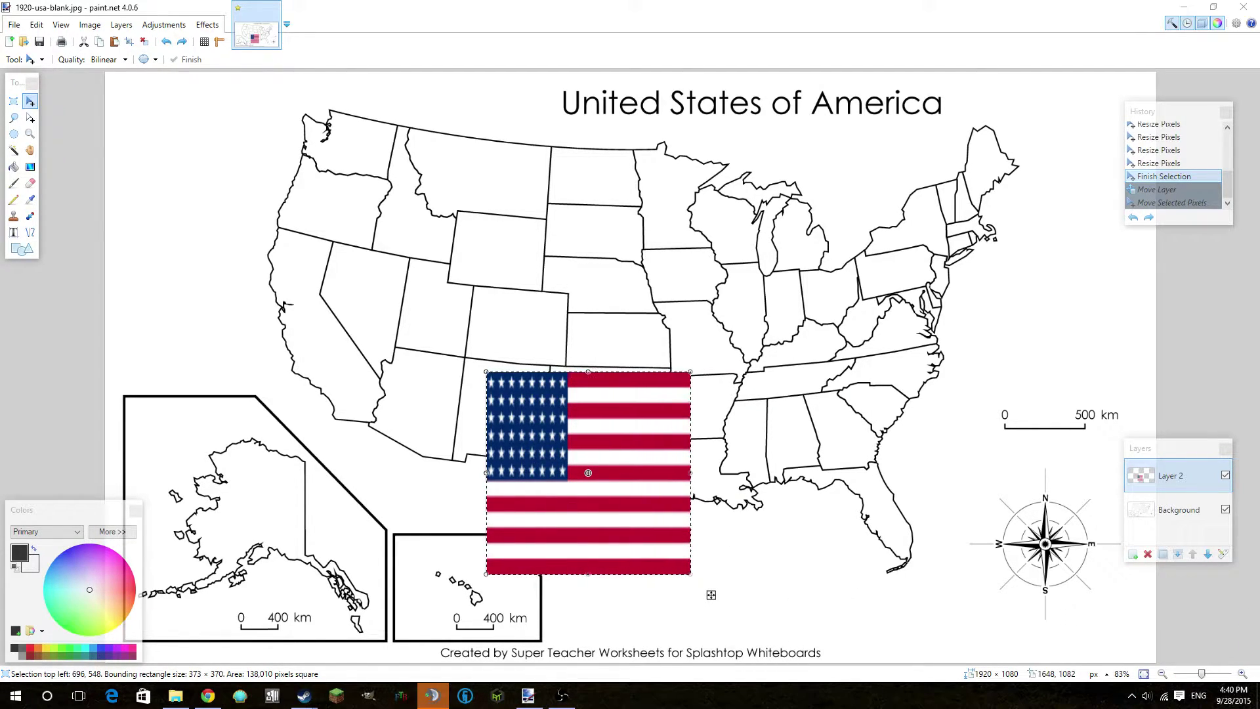
{"action": "left_click", "coordinate": [740, 550]}
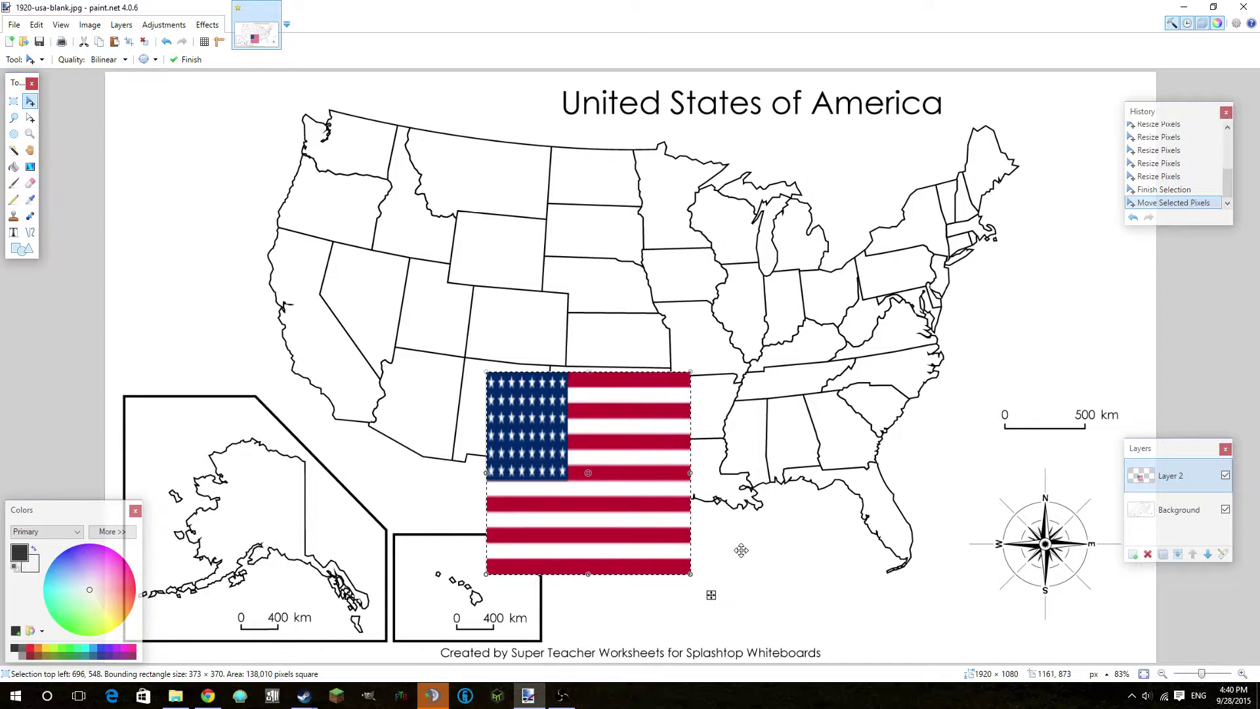
{"action": "left_click_drag", "start_coordinate": [574, 499], "coordinate": [584, 501]}
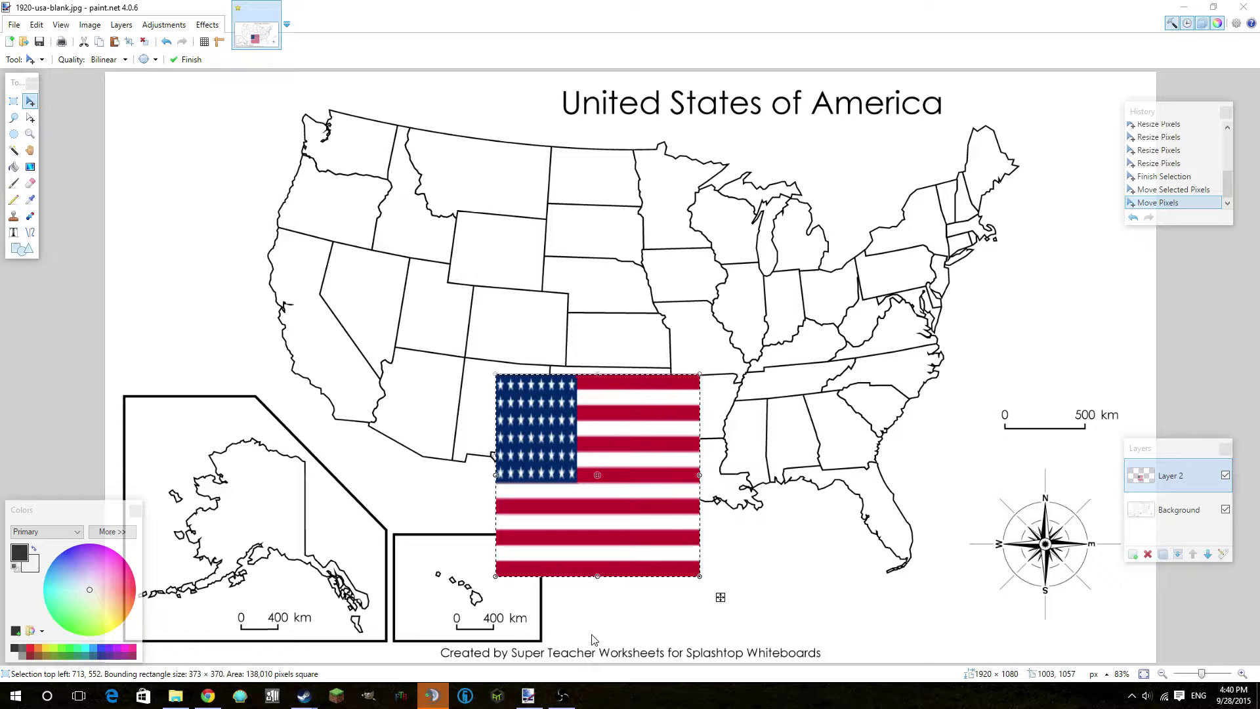
{"action": "mouse_move", "coordinate": [579, 525]}
{"action": "left_mouse_down"}
{"action": "mouse_move", "coordinate": [562, 519]}
{"action": "mouse_move", "coordinate": [581, 527]}
{"action": "left_mouse_up"}
{"action": "left_click_drag", "start_coordinate": [1188, 483], "coordinate": [1184, 548]}
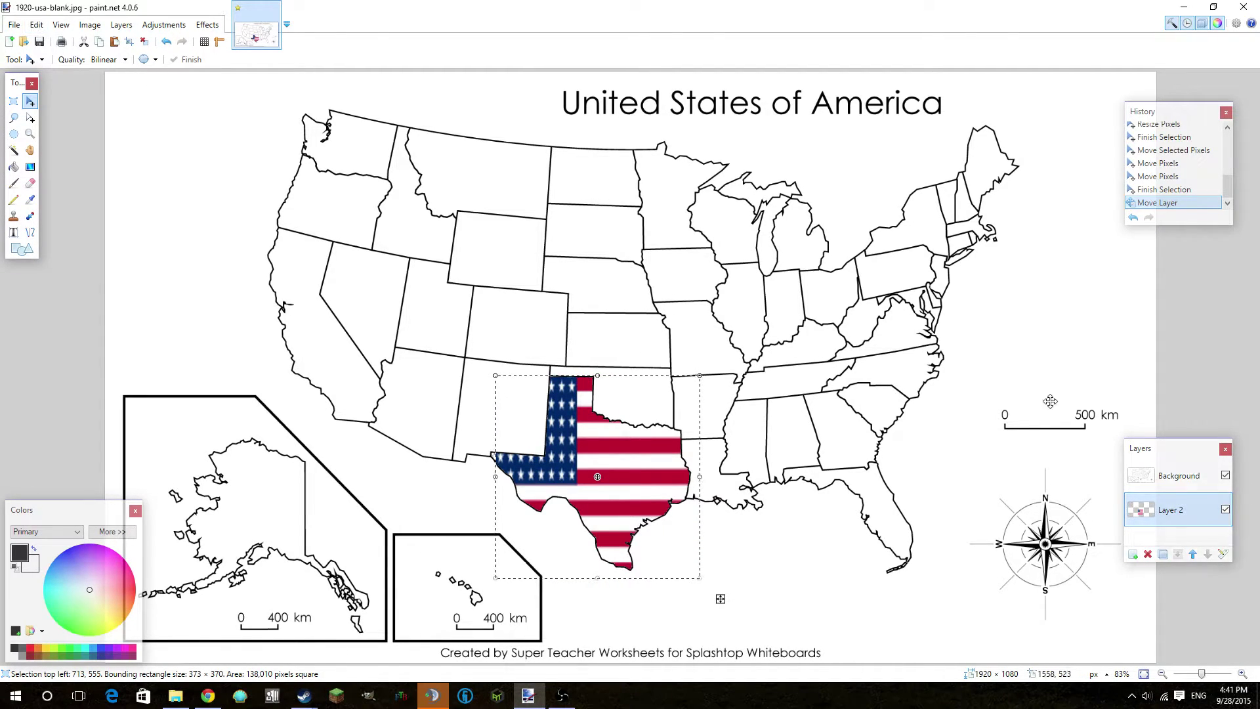
Paste the copied flag into another new layer, move it over New Mexico and stretch it to about 220 × 216 px.
{"action": "left_click", "coordinate": [1160, 478]}
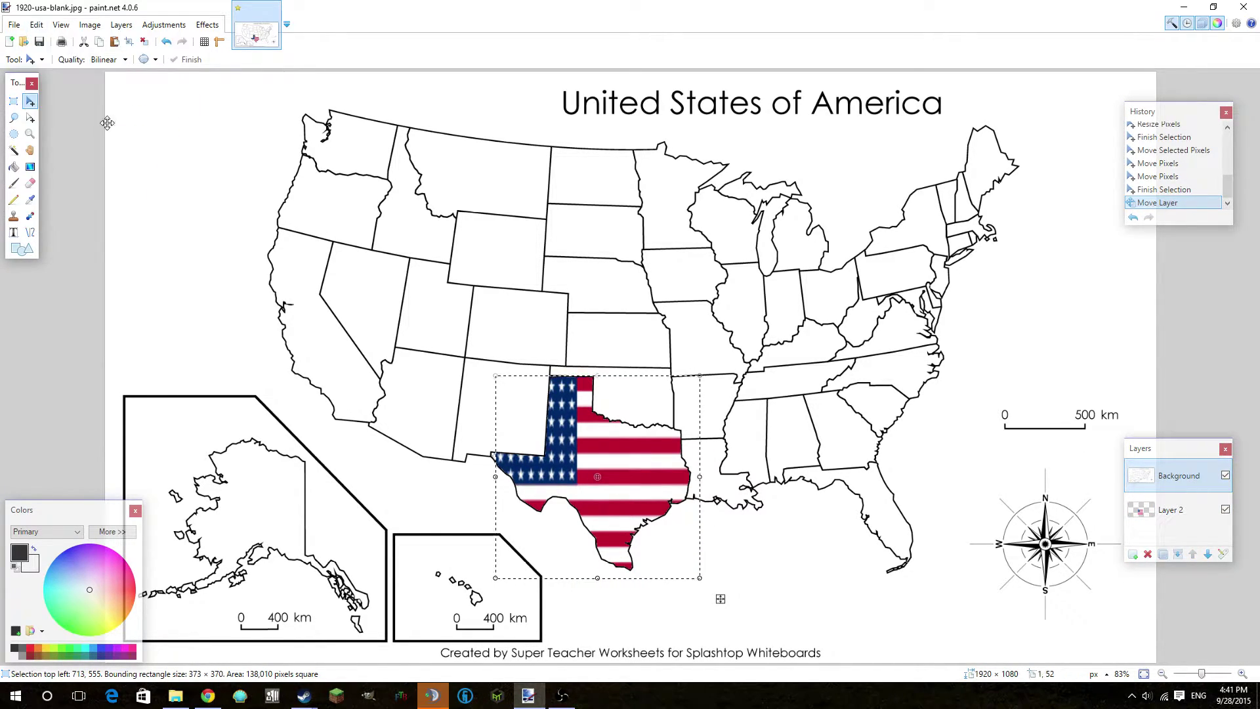
{"action": "left_click", "coordinate": [37, 25]}
{"action": "left_click", "coordinate": [77, 132]}
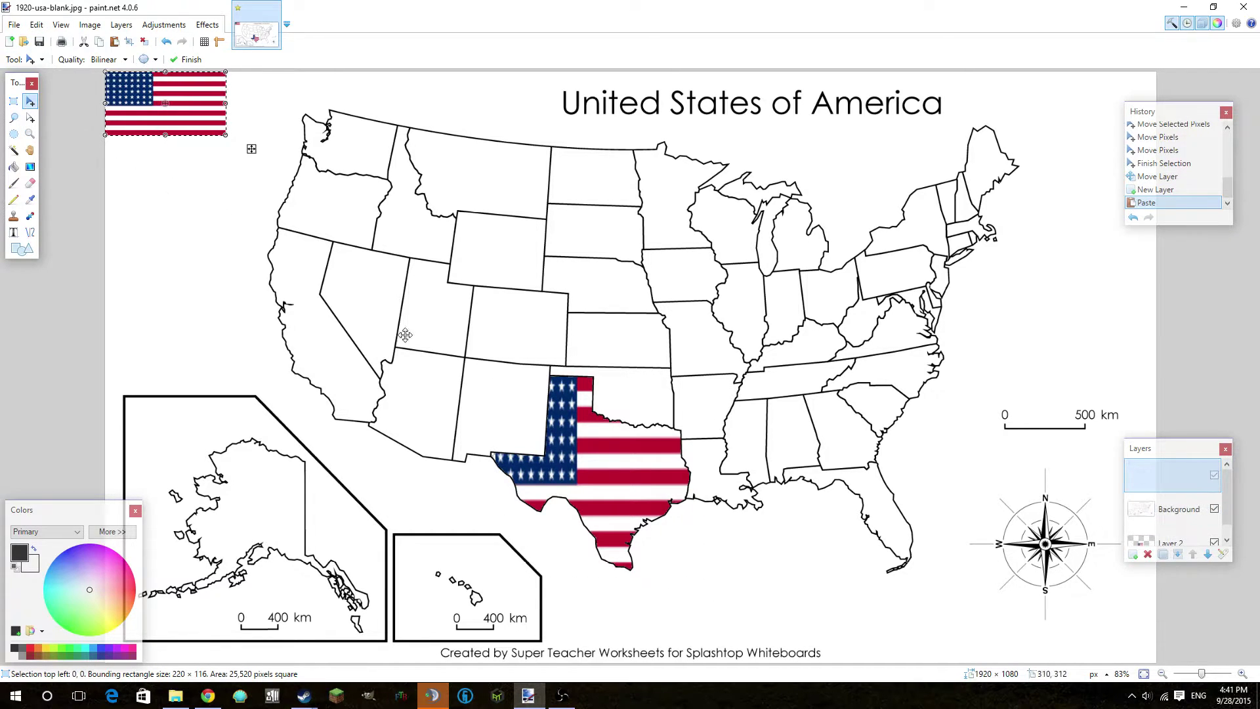
{"action": "right_click", "coordinate": [435, 695]}
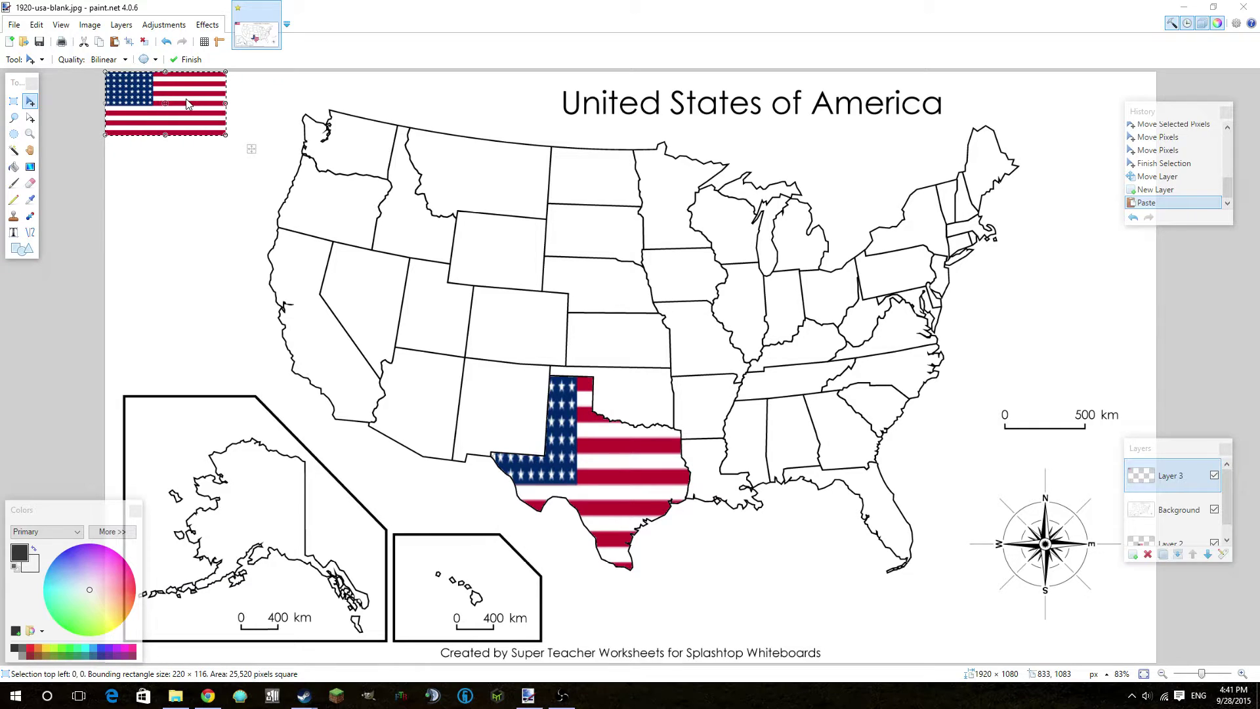
{"action": "left_click_drag", "start_coordinate": [188, 103], "coordinate": [545, 468]}
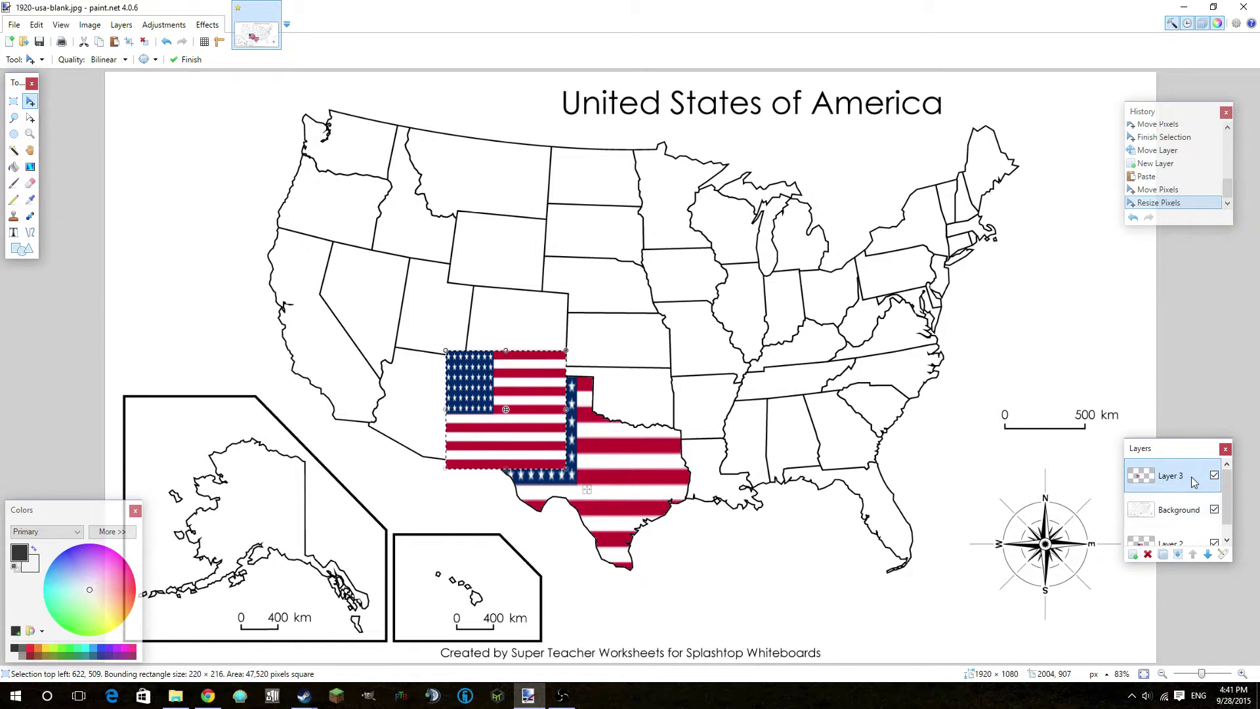
Try the new flag layer beneath Background, return it to the top of the stack and move the flag north, clear of New Mexico.
{"action": "mouse_move", "coordinate": [1194, 481]}
{"action": "left_mouse_down"}
{"action": "mouse_move", "coordinate": [1189, 529]}
{"action": "mouse_move", "coordinate": [1184, 500]}
{"action": "left_mouse_up"}
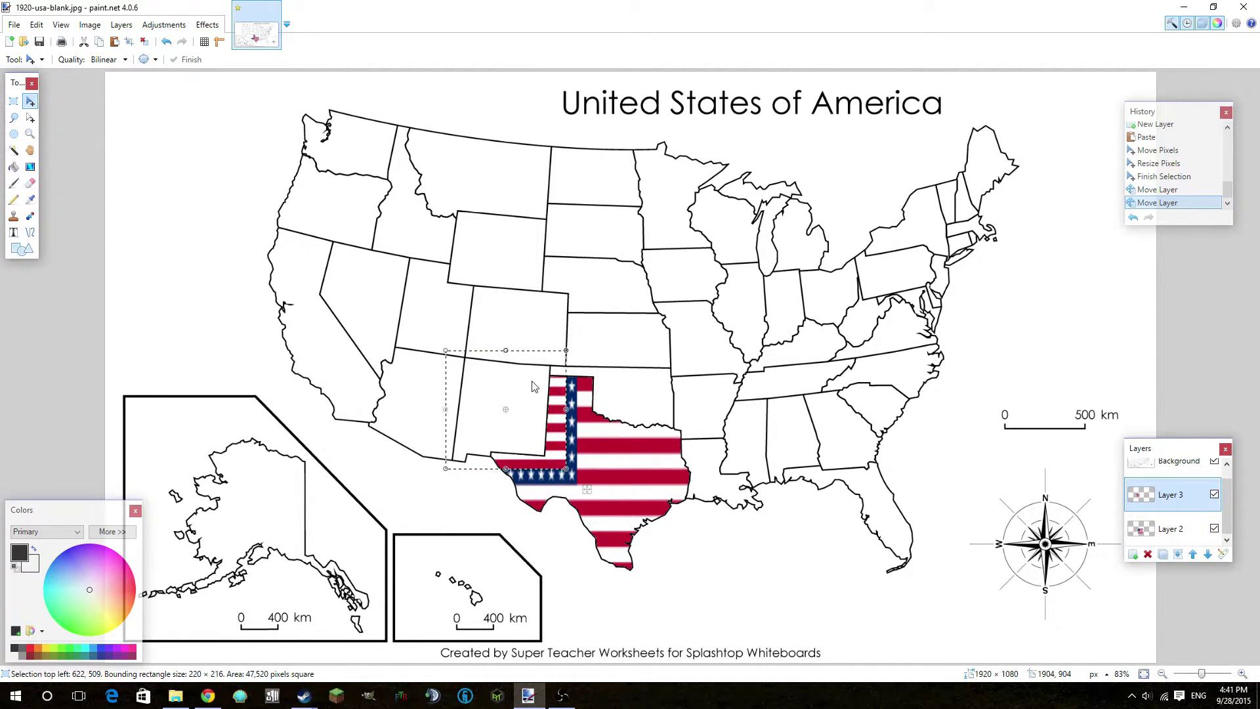
{"action": "left_click_drag", "start_coordinate": [1192, 504], "coordinate": [1185, 475]}
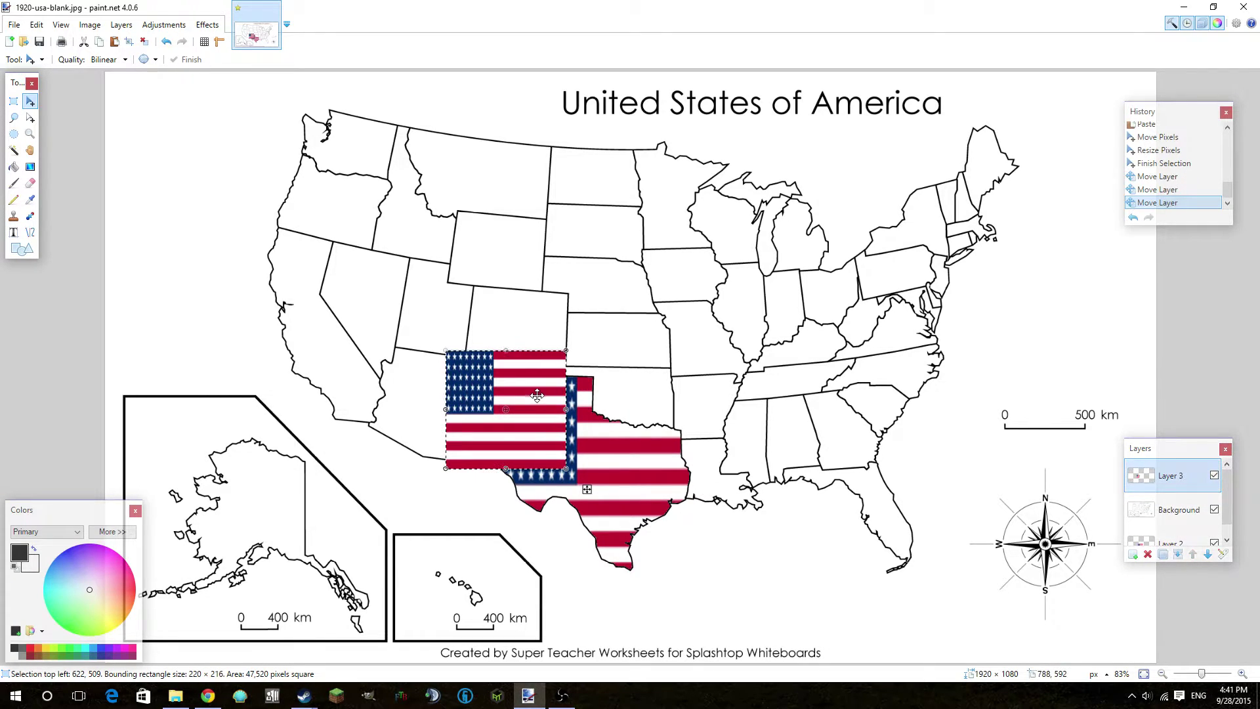
{"action": "left_click_drag", "start_coordinate": [535, 396], "coordinate": [612, 272]}
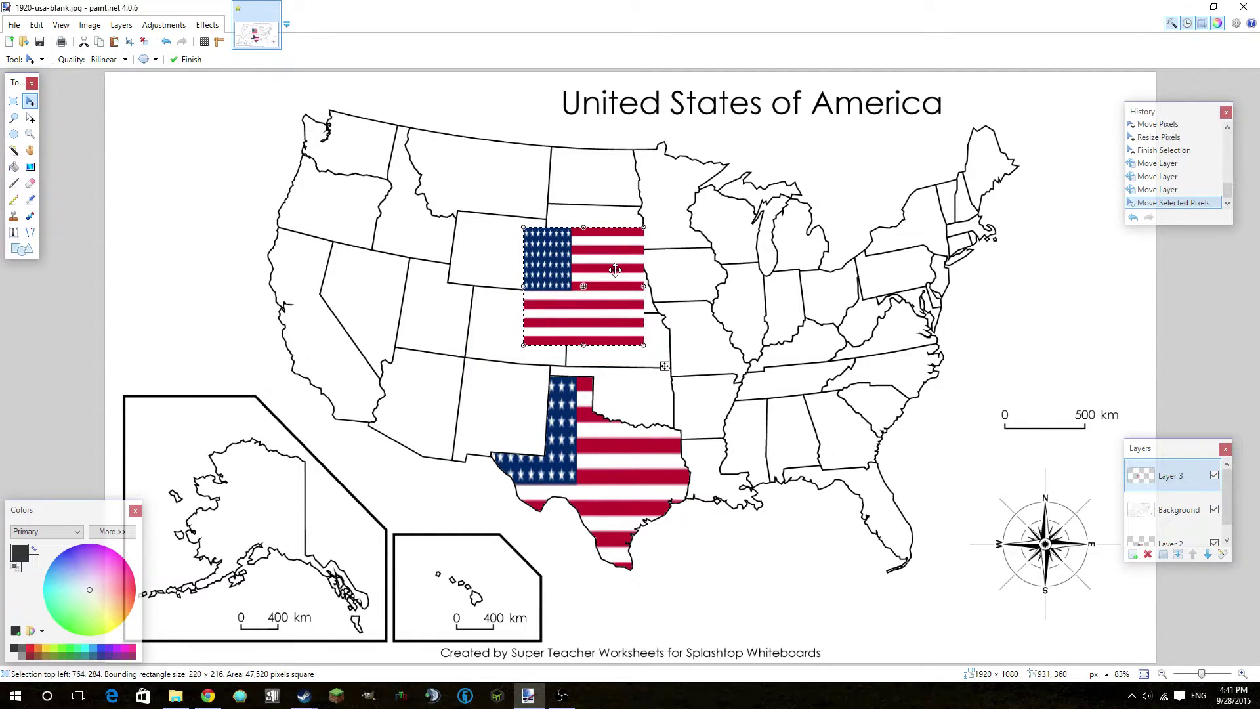
Select the interior of New Mexico on the Background layer with the Magic Wand and erase it to transparency.
{"action": "left_click", "coordinate": [13, 151]}
{"action": "left_click", "coordinate": [515, 398]}
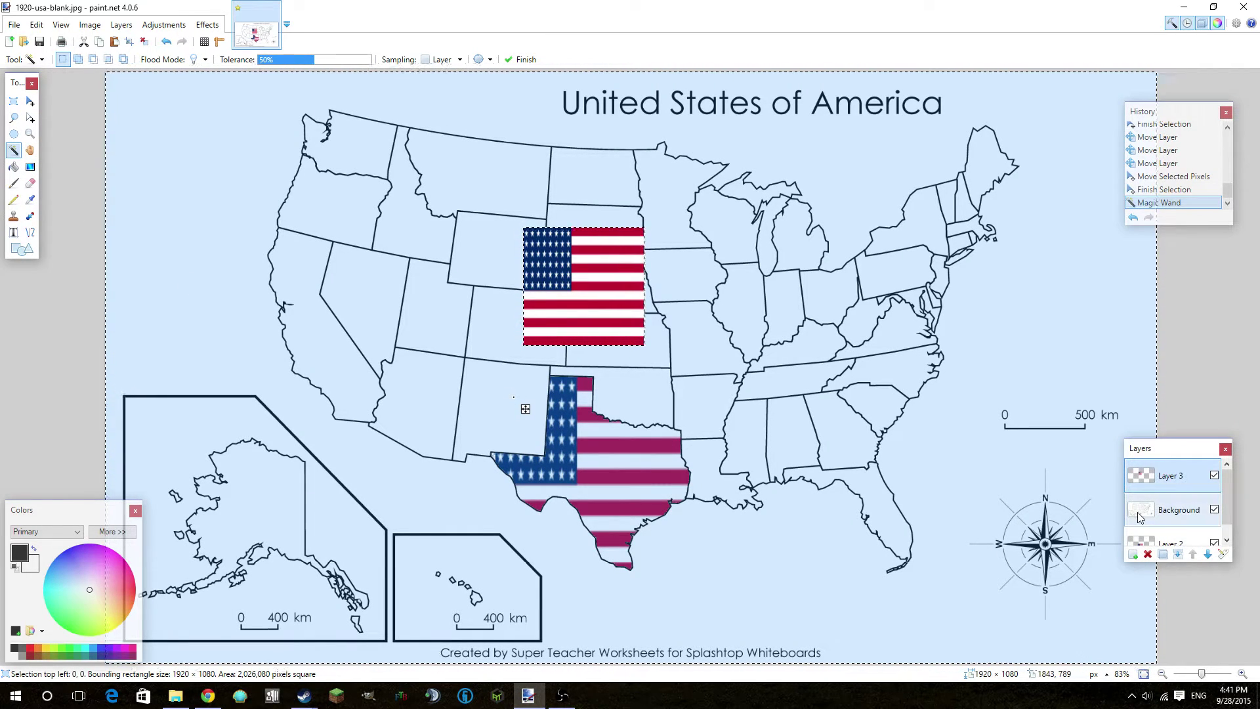
{"action": "left_click", "coordinate": [1176, 510]}
{"action": "left_click", "coordinate": [532, 402]}
{"action": "key", "text": "Delete"}
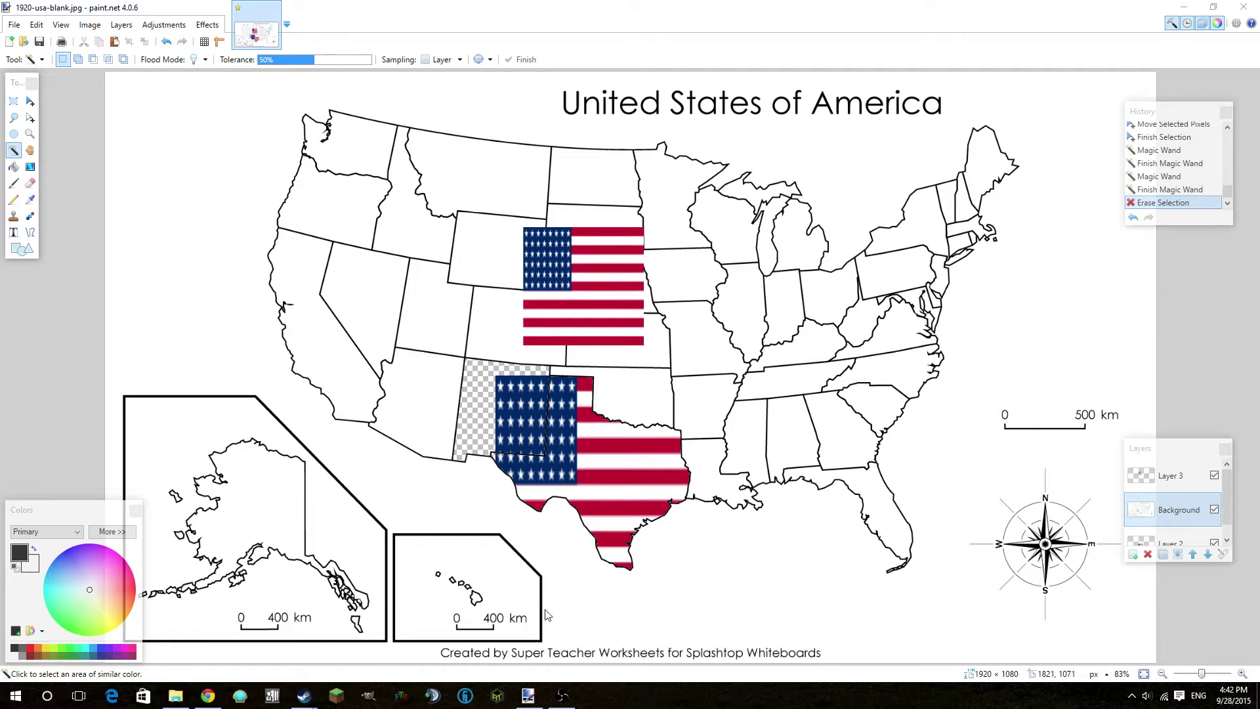
Move the smaller flag on Layer 3 over New Mexico and place its layer beneath both Background and Layer 2.
{"action": "left_click", "coordinate": [30, 100]}
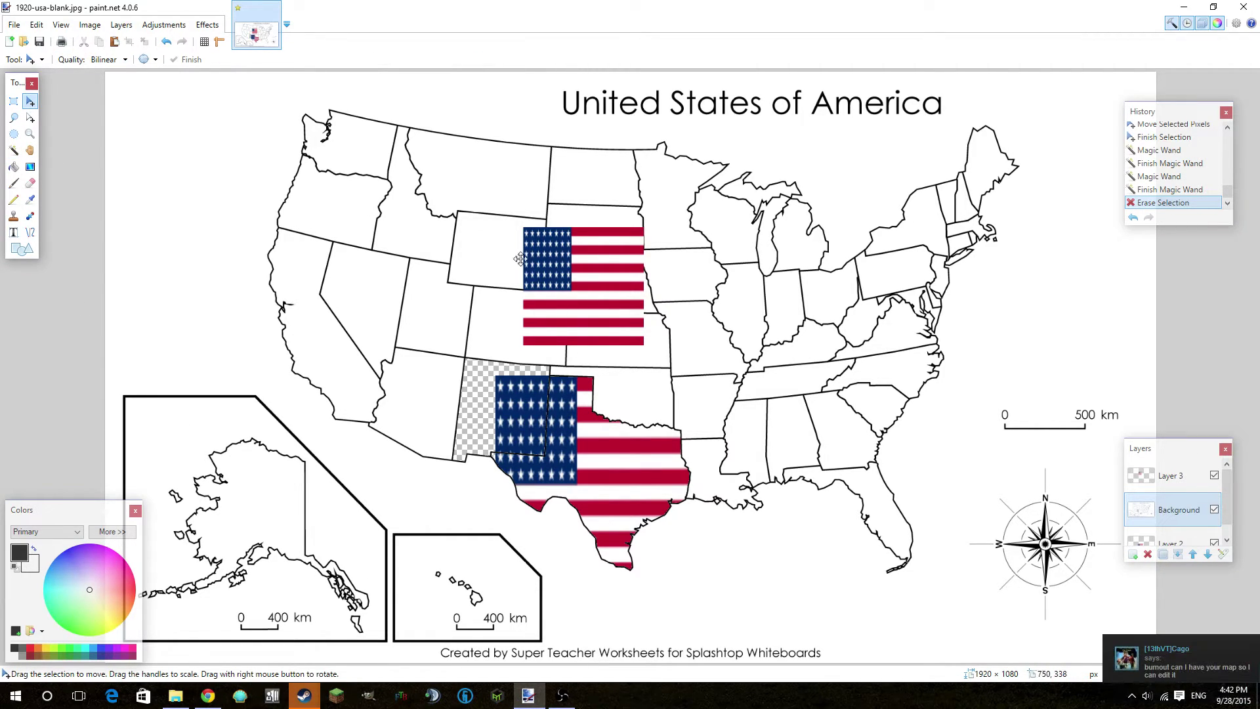
{"action": "key", "text": "ctrl+a"}
{"action": "mouse_move", "coordinate": [571, 276]}
{"action": "left_mouse_down"}
{"action": "mouse_move", "coordinate": [558, 286]}
{"action": "mouse_move", "coordinate": [591, 263]}
{"action": "mouse_move", "coordinate": [571, 277]}
{"action": "left_mouse_up"}
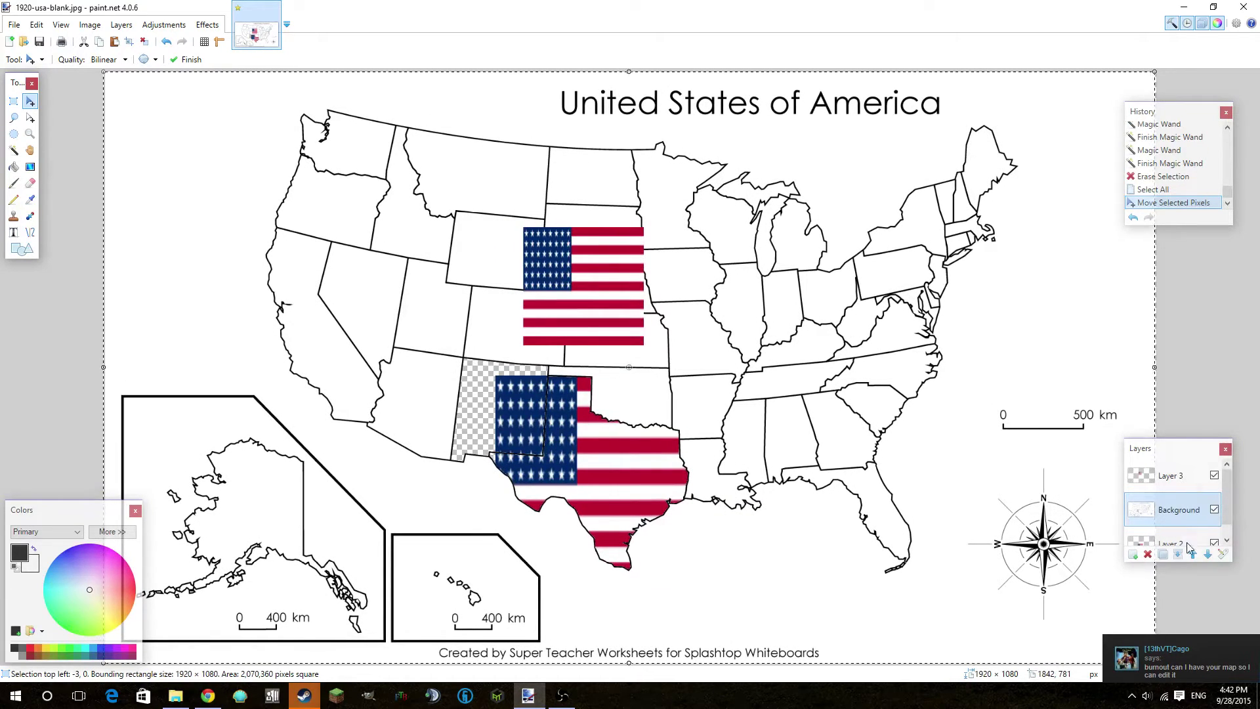
{"action": "left_click", "coordinate": [1174, 476]}
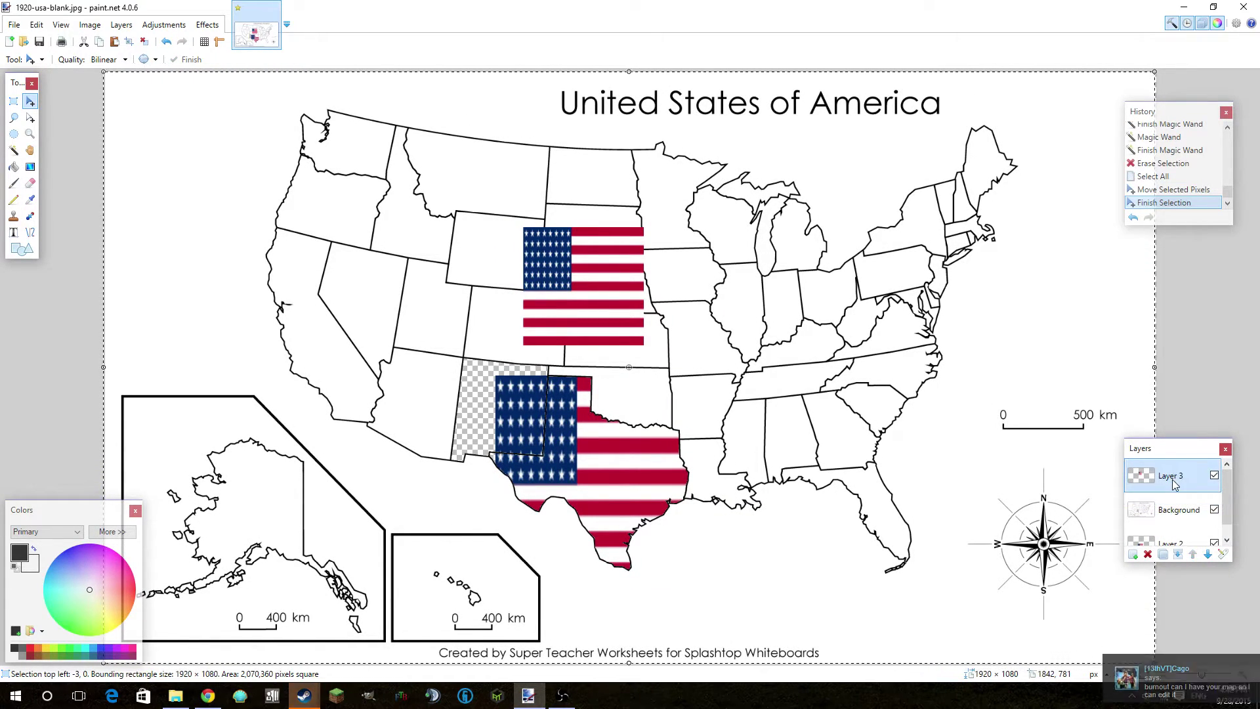
{"action": "left_click_drag", "start_coordinate": [602, 290], "coordinate": [520, 415]}
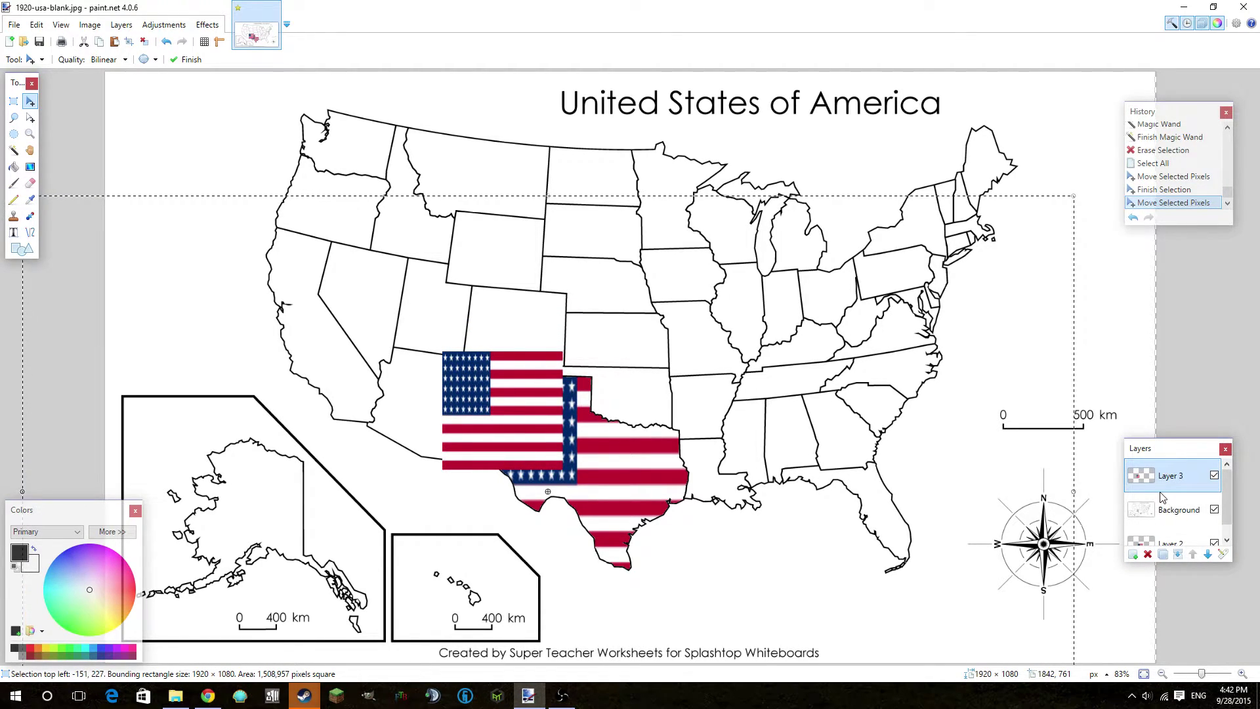
{"action": "left_click_drag", "start_coordinate": [1162, 494], "coordinate": [1166, 519]}
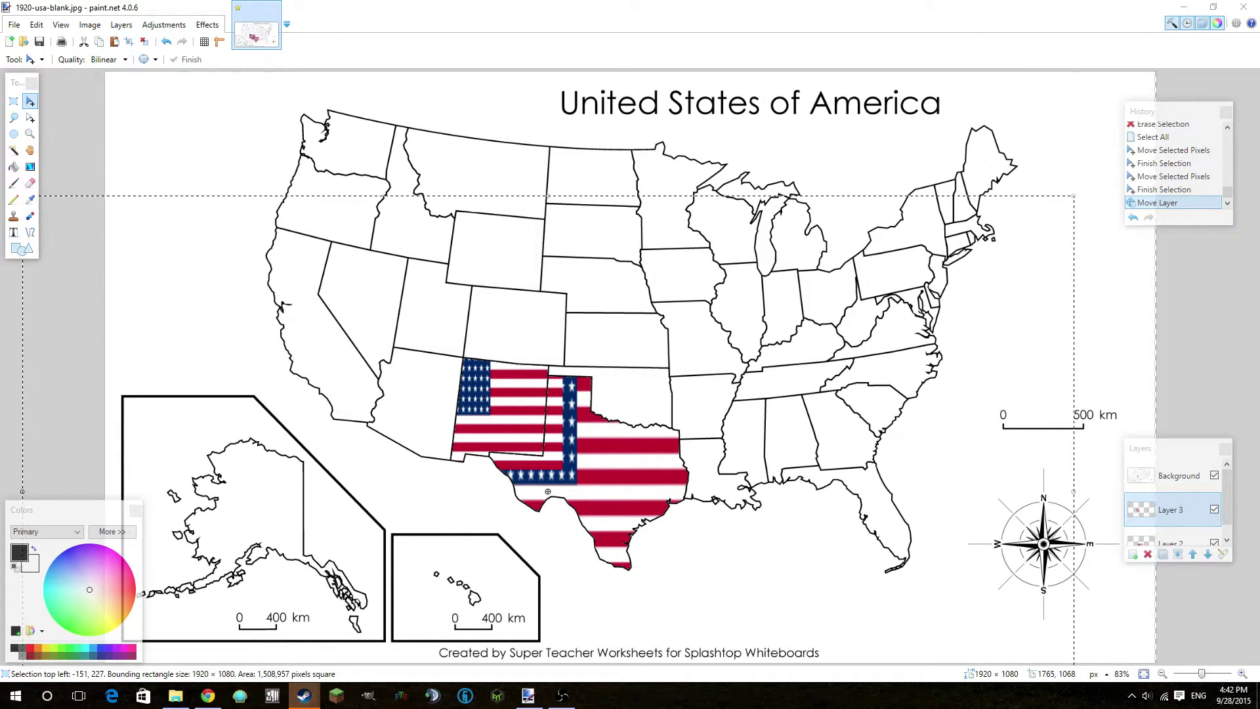
{"action": "left_click_drag", "start_coordinate": [529, 434], "coordinate": [517, 421]}
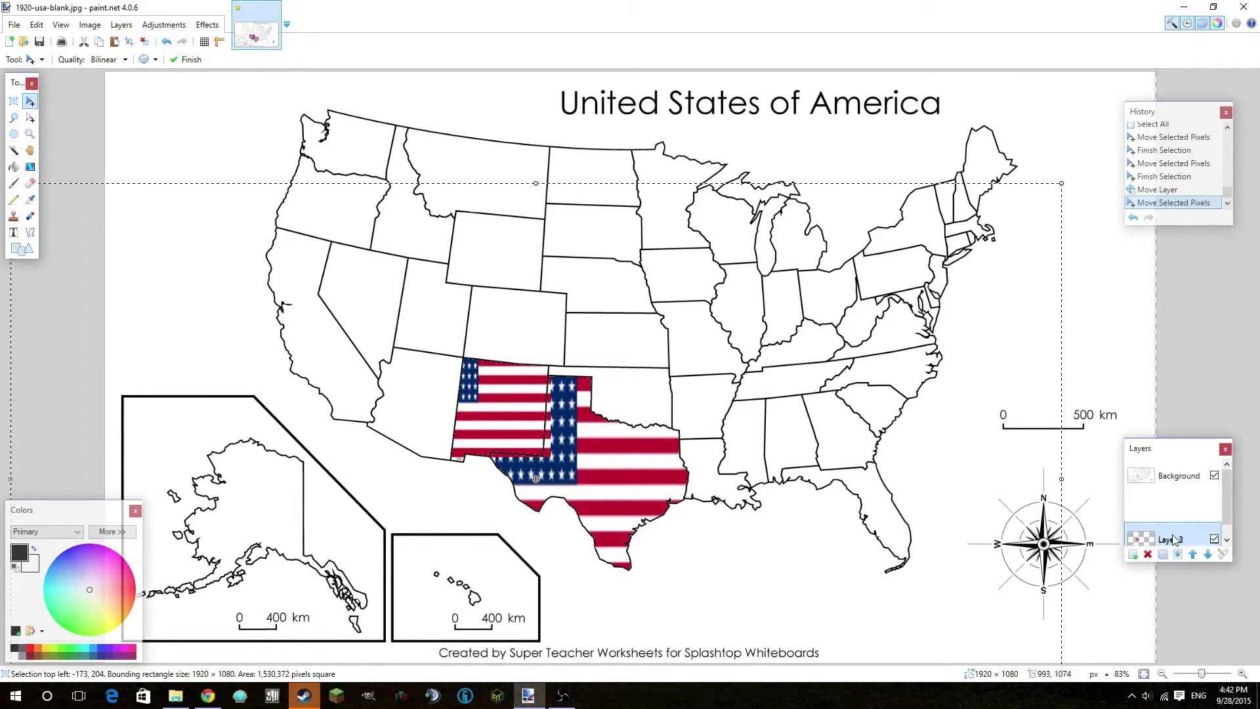
{"action": "left_click", "coordinate": [1208, 555]}
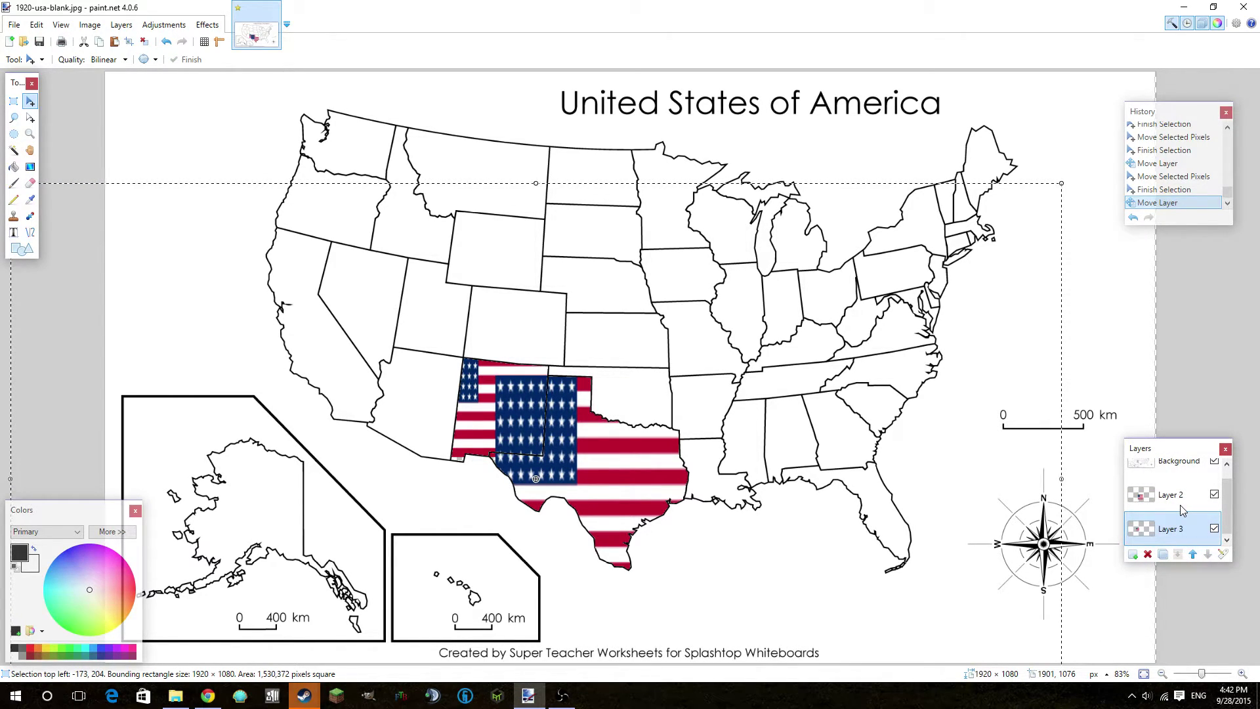
Erase the part of the Texas flag on Layer 2 that overlaps New Mexico, using the Eraser at brush width 30.
{"action": "left_click", "coordinate": [1161, 498]}
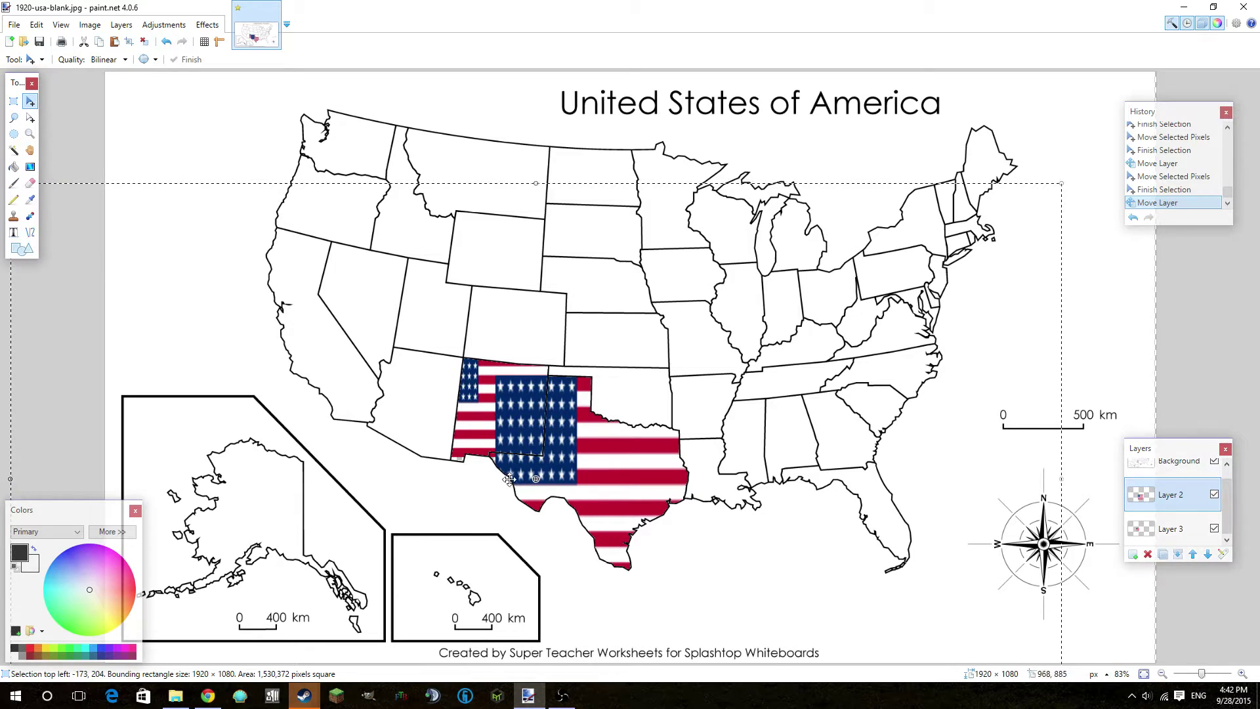
{"action": "left_click", "coordinate": [29, 185]}
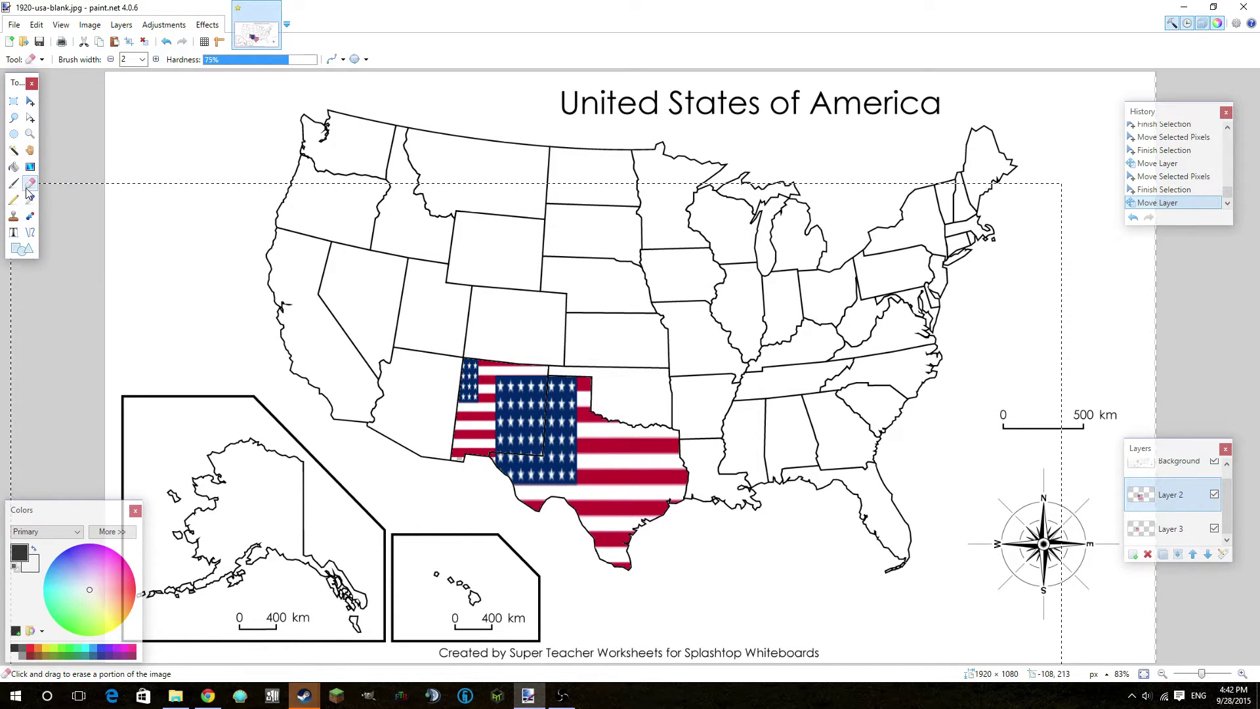
{"action": "left_click", "coordinate": [142, 60]}
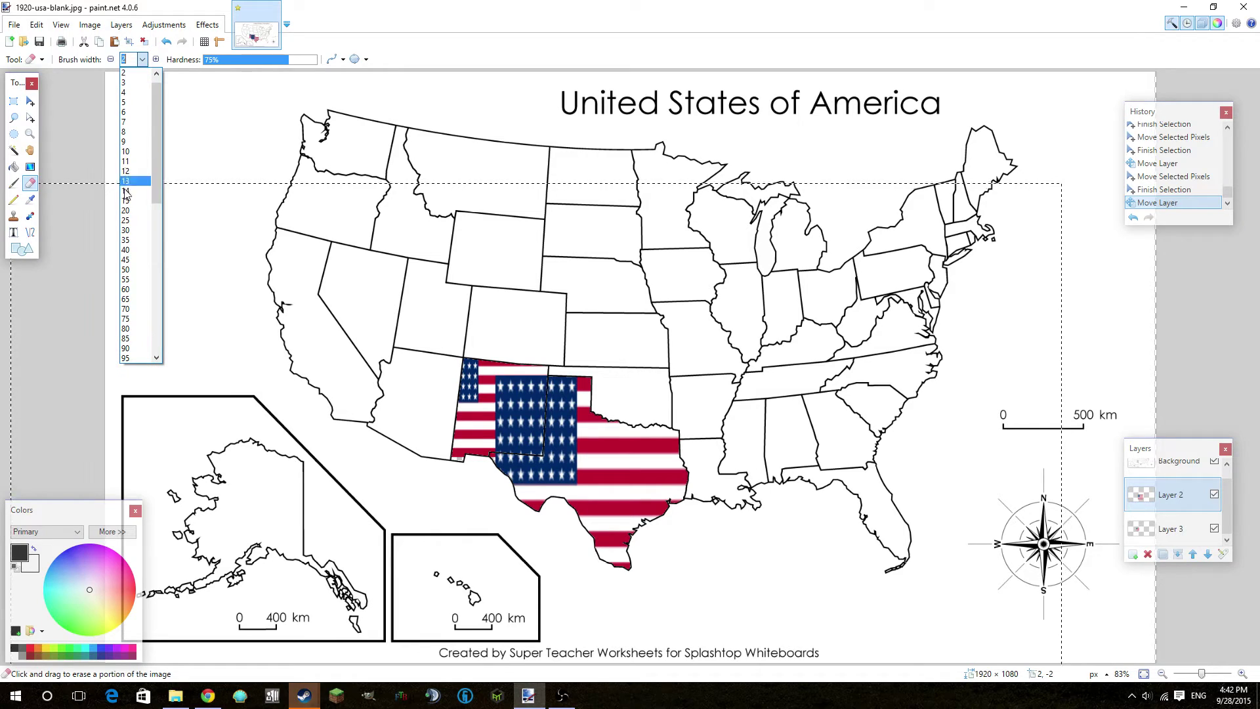
{"action": "left_click", "coordinate": [135, 230]}
{"action": "mouse_move", "coordinate": [506, 387]}
{"action": "left_mouse_down"}
{"action": "mouse_move", "coordinate": [499, 457]}
{"action": "mouse_move", "coordinate": [499, 415]}
{"action": "mouse_move", "coordinate": [497, 441]}
{"action": "mouse_move", "coordinate": [536, 443]}
{"action": "mouse_move", "coordinate": [536, 454]}
{"action": "mouse_move", "coordinate": [543, 380]}
{"action": "mouse_move", "coordinate": [530, 397]}
{"action": "mouse_move", "coordinate": [523, 384]}
{"action": "mouse_move", "coordinate": [519, 434]}
{"action": "left_mouse_up"}
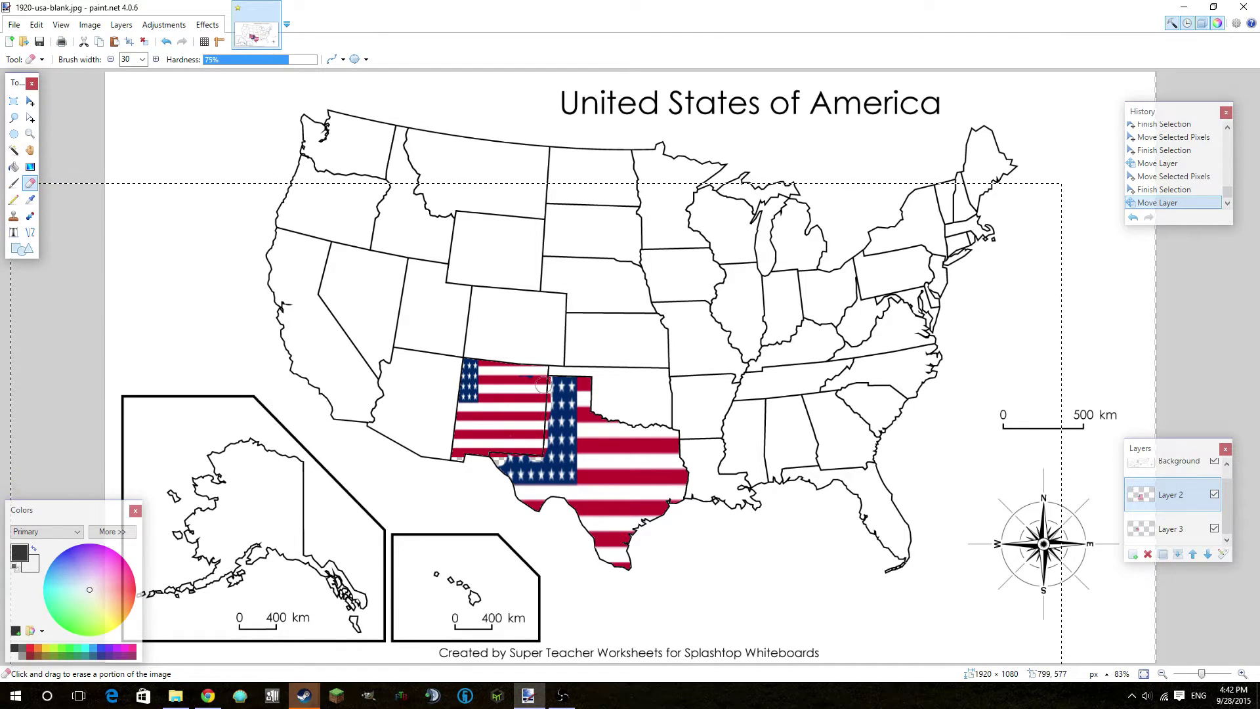
{"action": "left_click_drag", "start_coordinate": [526, 379], "coordinate": [532, 381]}
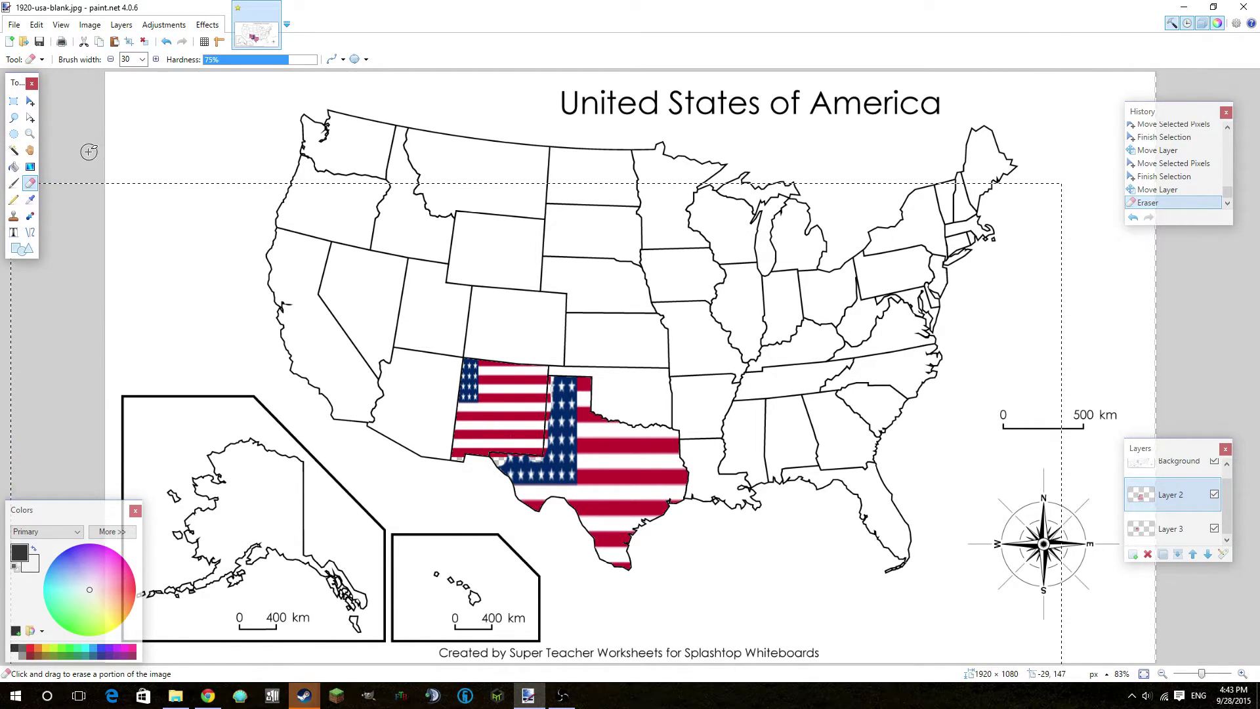
Try to move the Texas flag on Layer 2 slightly northwest and stretch it taller toward the north.
{"action": "left_click", "coordinate": [1151, 471]}
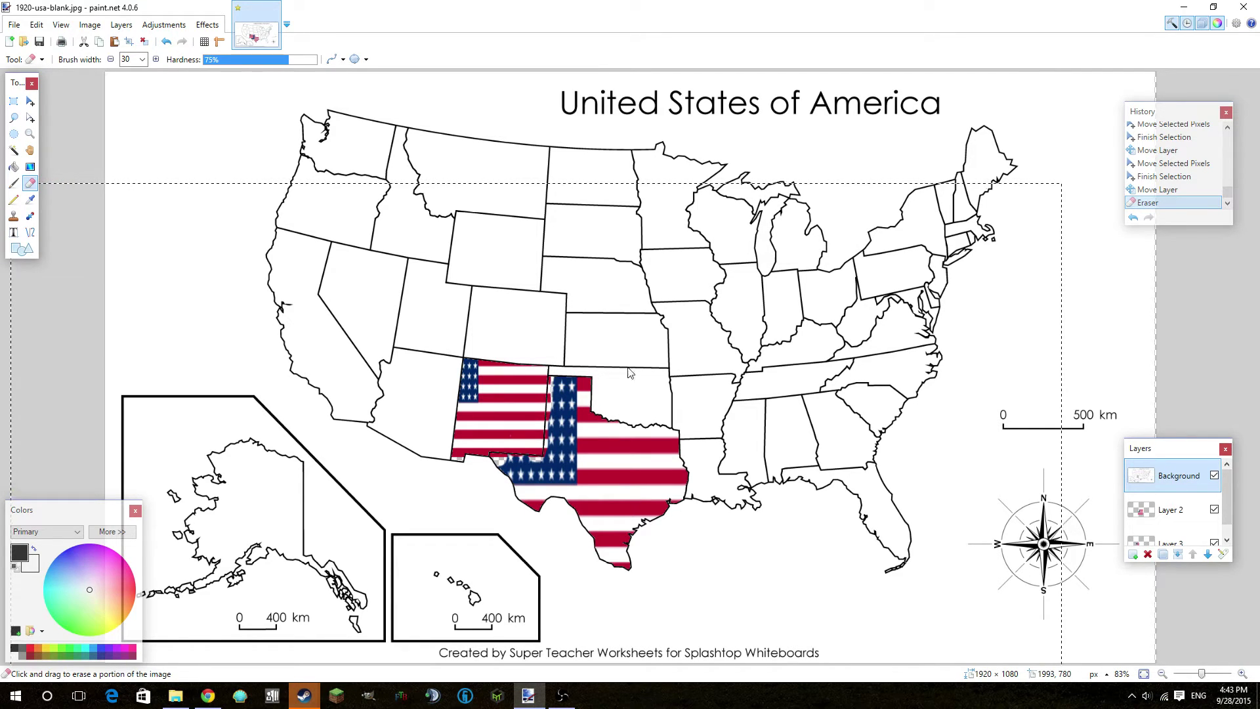
{"action": "left_click", "coordinate": [30, 102]}
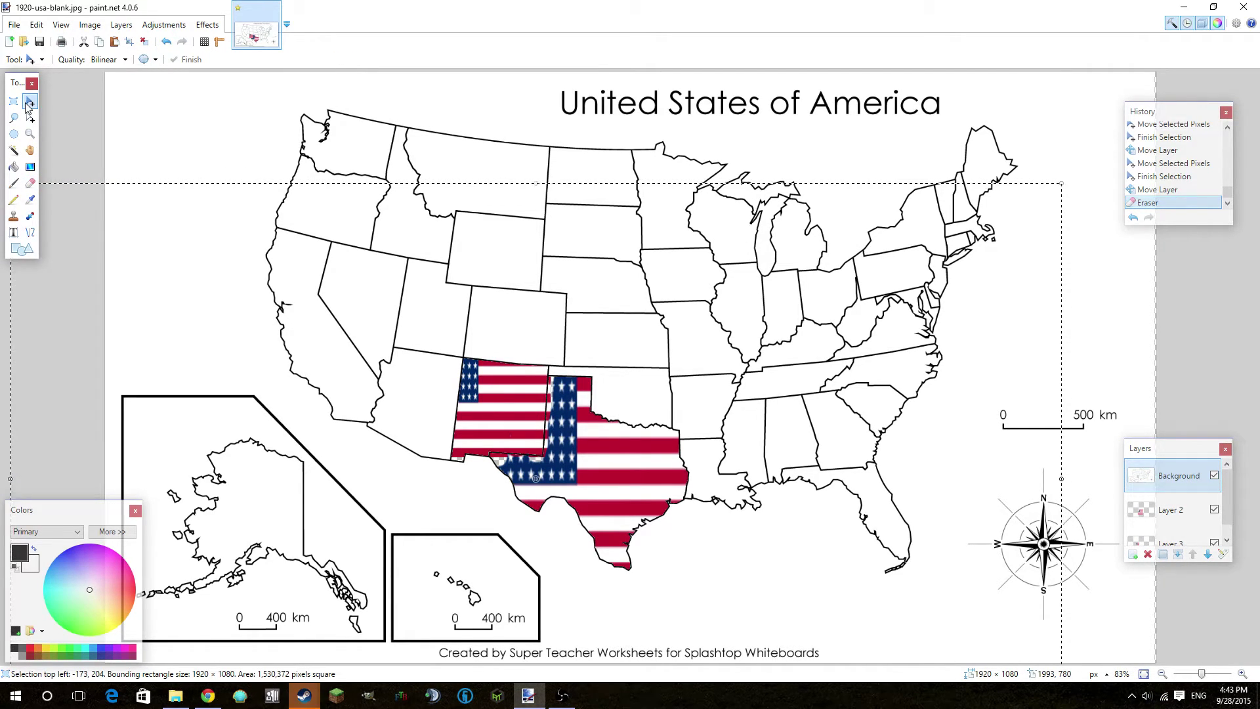
{"action": "left_click", "coordinate": [1189, 509]}
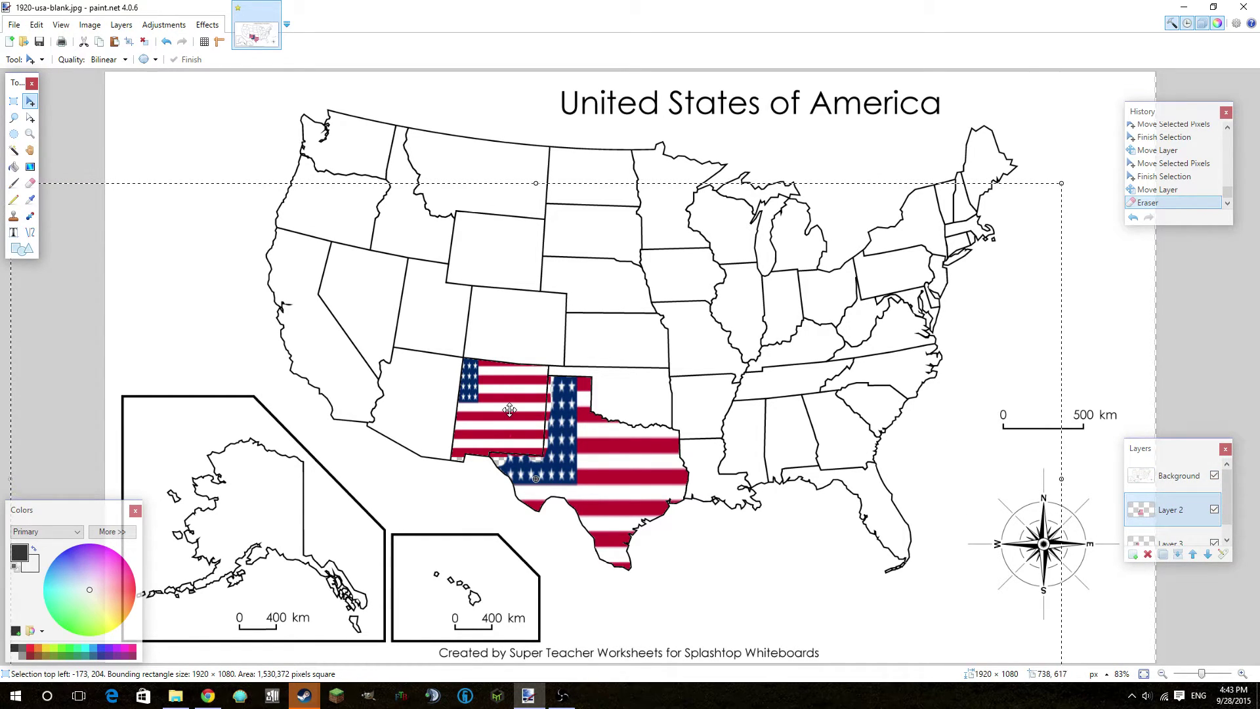
{"action": "mouse_move", "coordinate": [510, 410]}
{"action": "left_mouse_down"}
{"action": "mouse_move", "coordinate": [546, 363]}
{"action": "mouse_move", "coordinate": [504, 405]}
{"action": "left_mouse_up"}
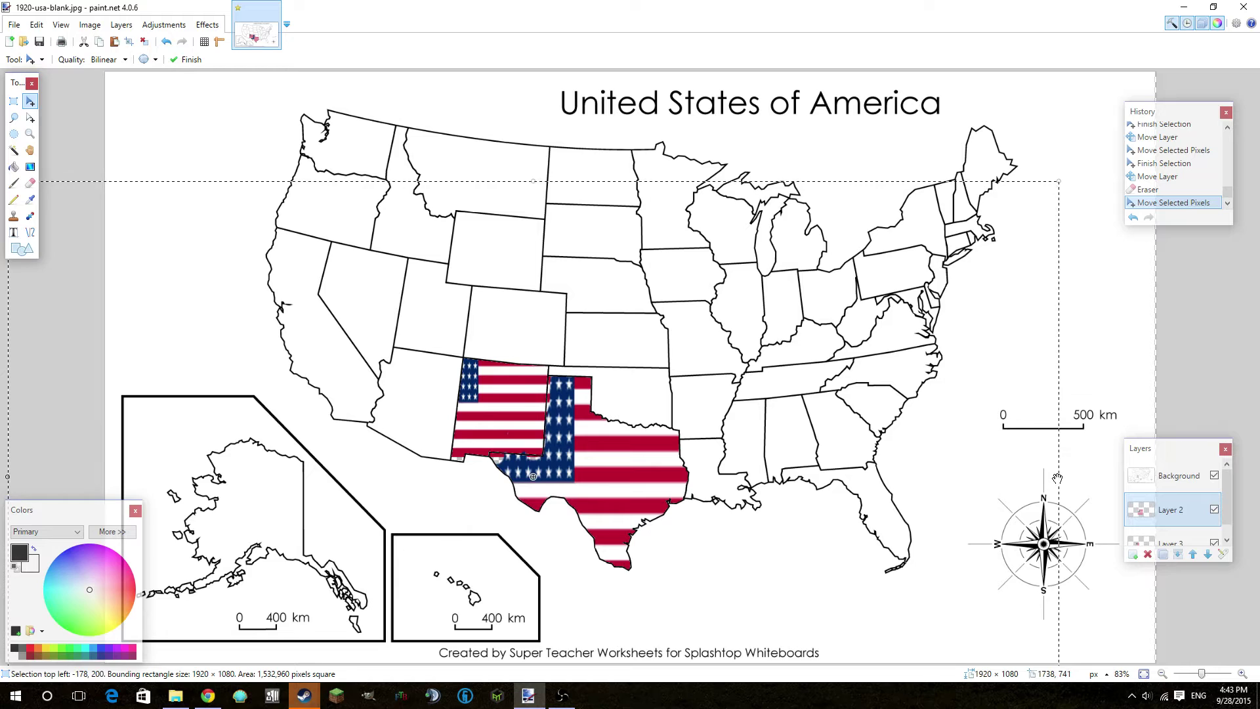
{"action": "left_click_drag", "start_coordinate": [1058, 477], "coordinate": [1058, 447]}
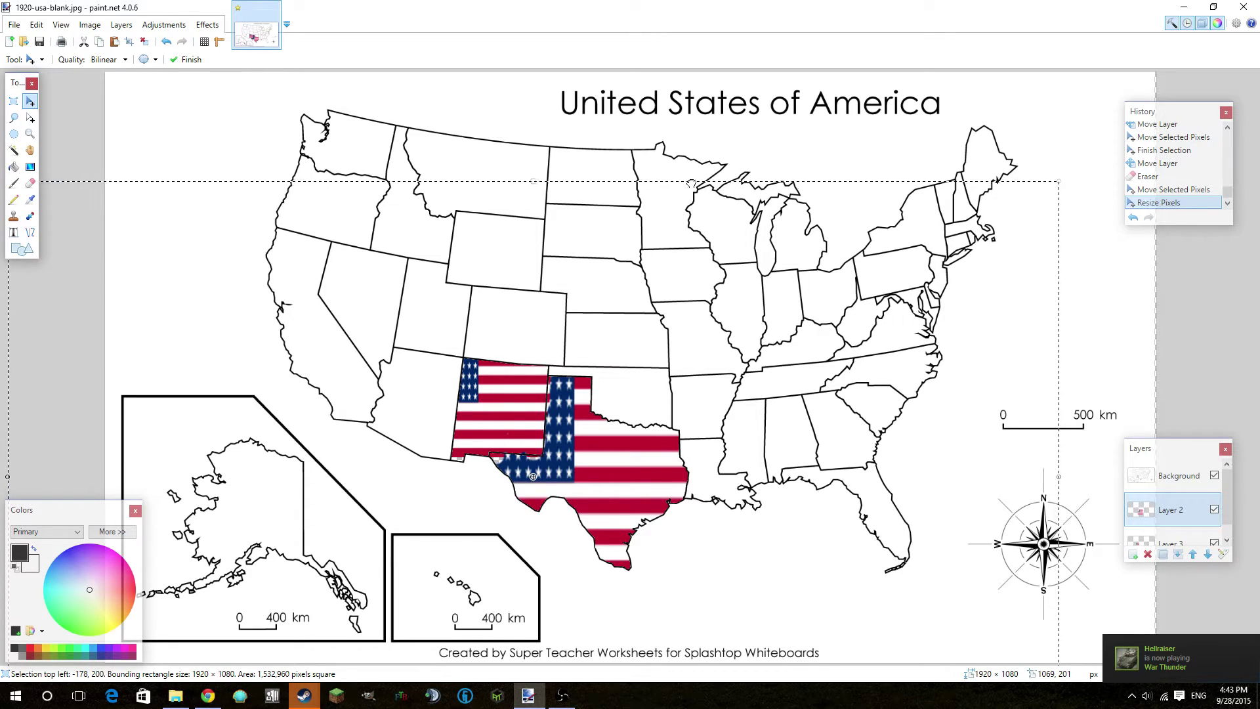
{"action": "left_click_drag", "start_coordinate": [692, 184], "coordinate": [790, 162]}
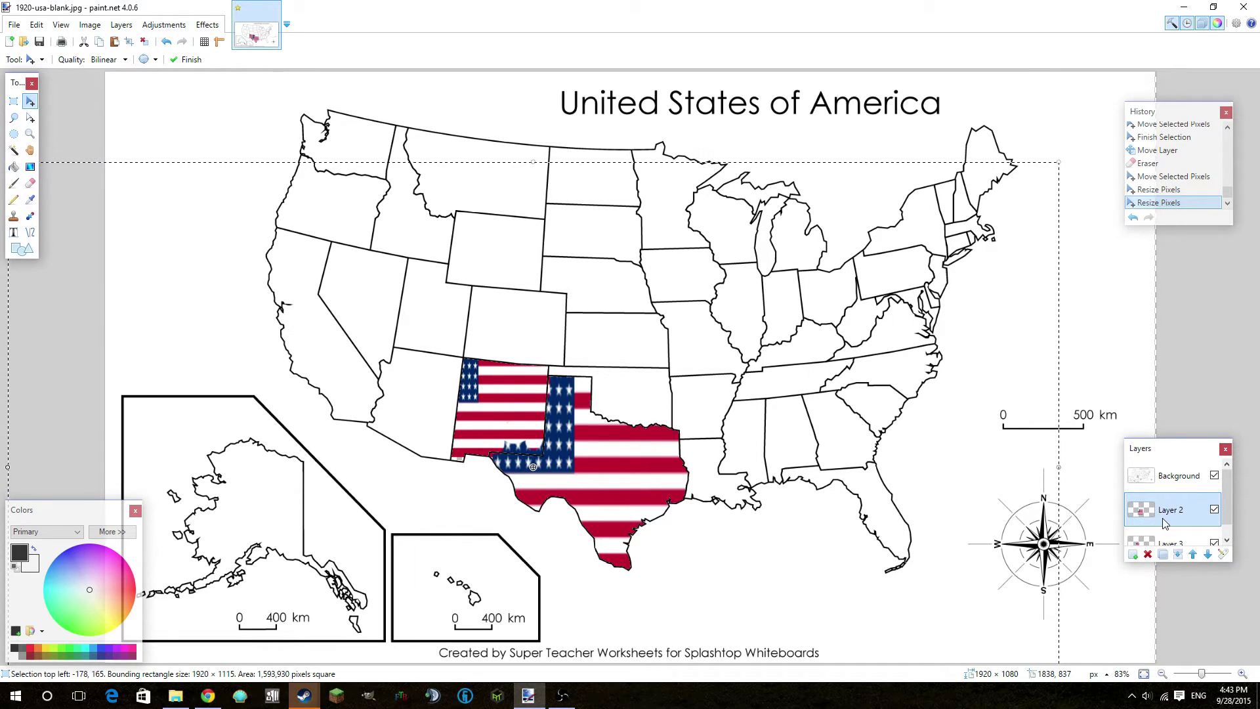
Try Layer 2 above Background, return it beneath Background and nudge the Texas flag into position.
{"action": "left_click_drag", "start_coordinate": [1168, 511], "coordinate": [1168, 476]}
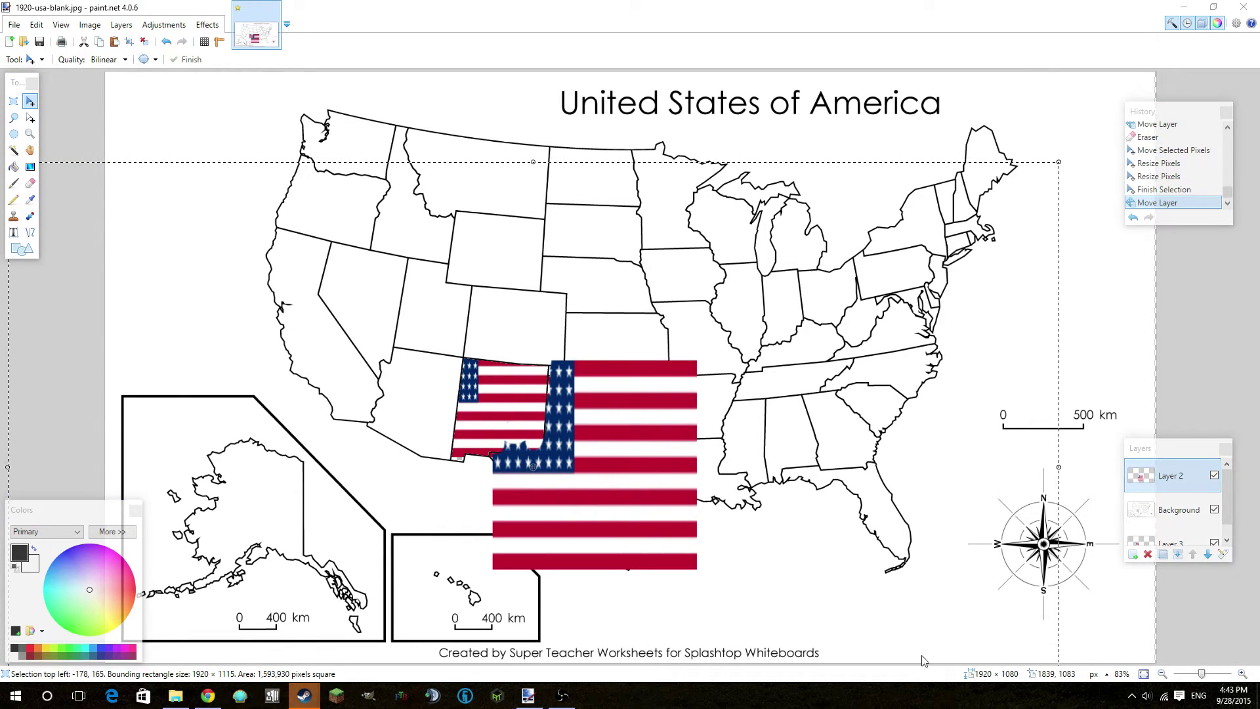
{"action": "left_click_drag", "start_coordinate": [534, 467], "coordinate": [484, 480]}
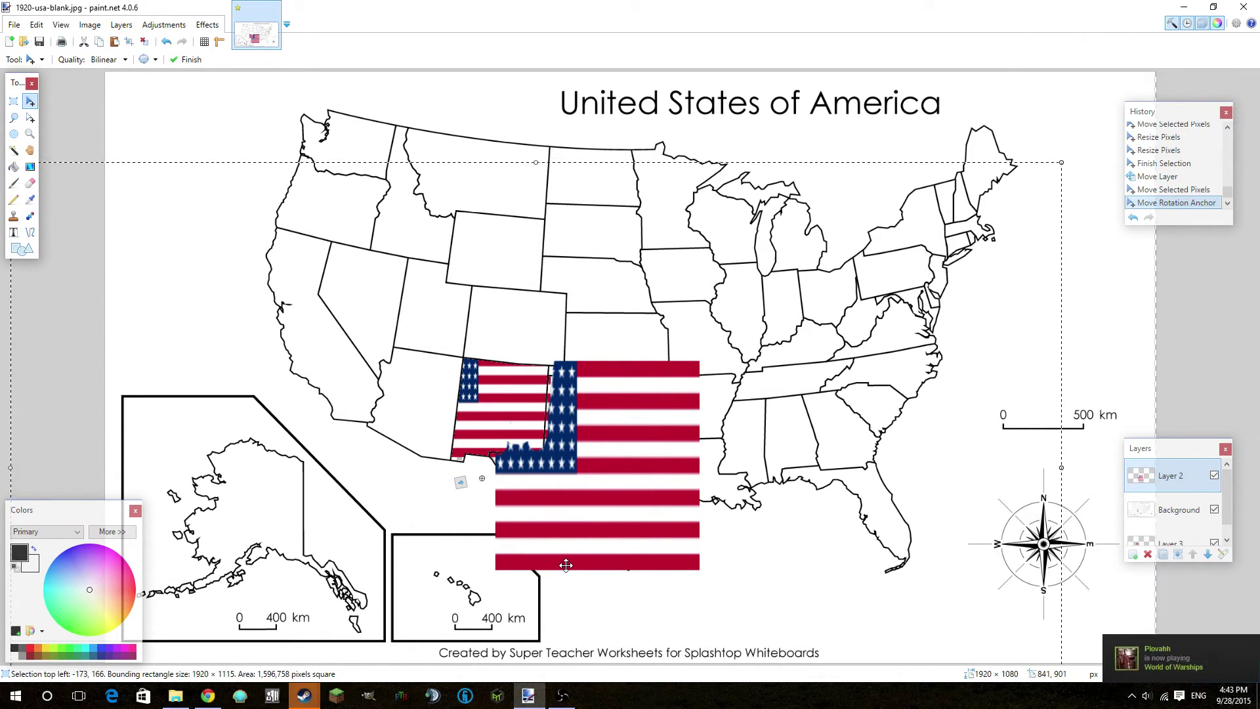
{"action": "left_click_drag", "start_coordinate": [1154, 491], "coordinate": [1155, 522]}
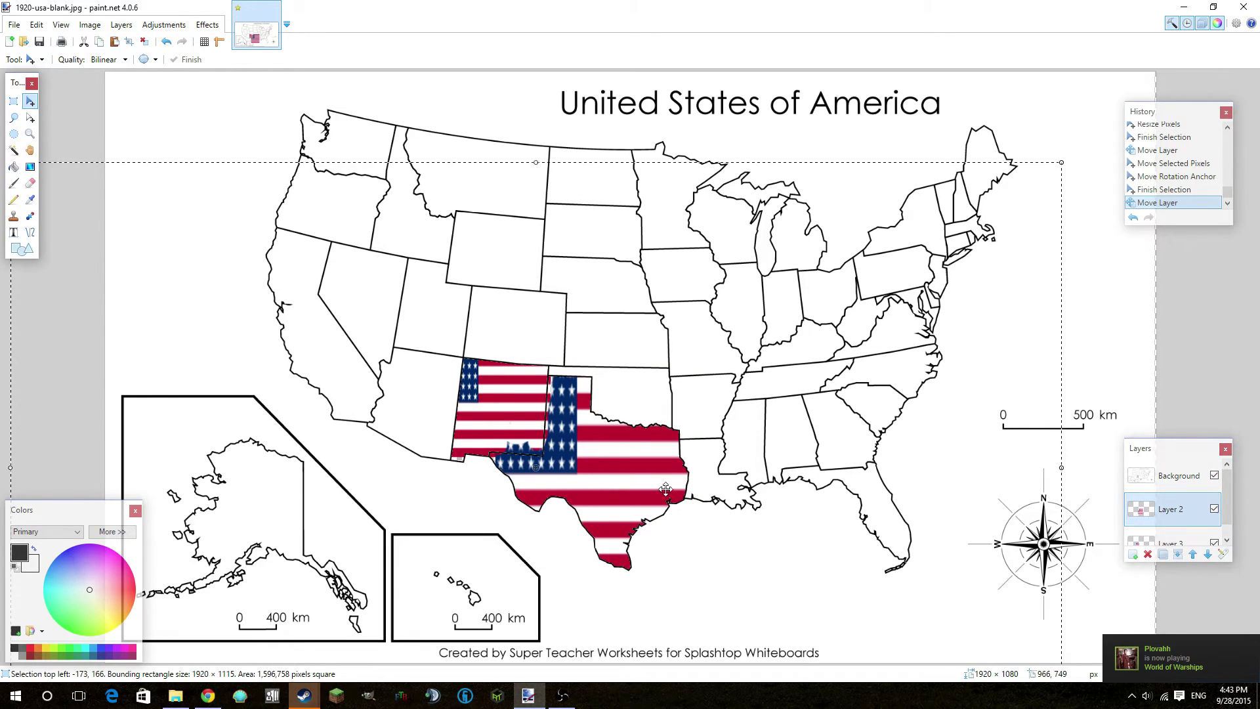
{"action": "left_click_drag", "start_coordinate": [647, 482], "coordinate": [656, 483]}
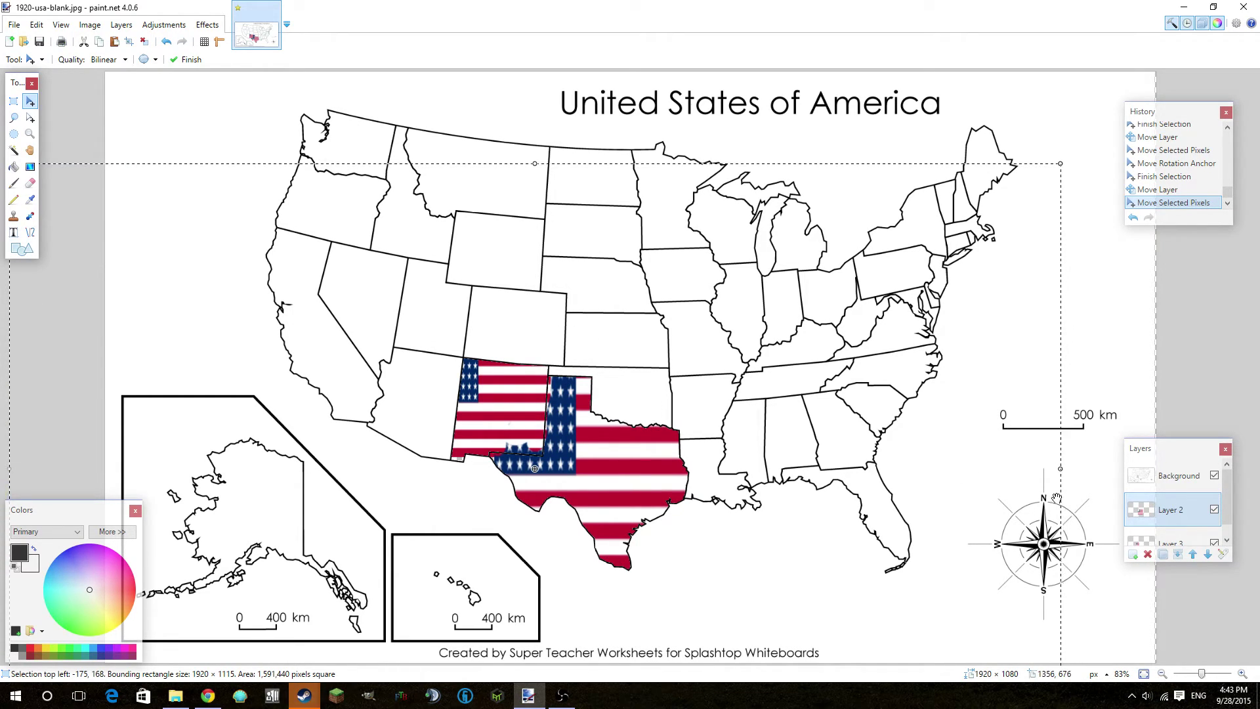
Delete Layer 2 and erase the interior of Oklahoma on the Background layer to transparency using a Magic Wand selection.
{"action": "left_click", "coordinate": [1150, 555]}
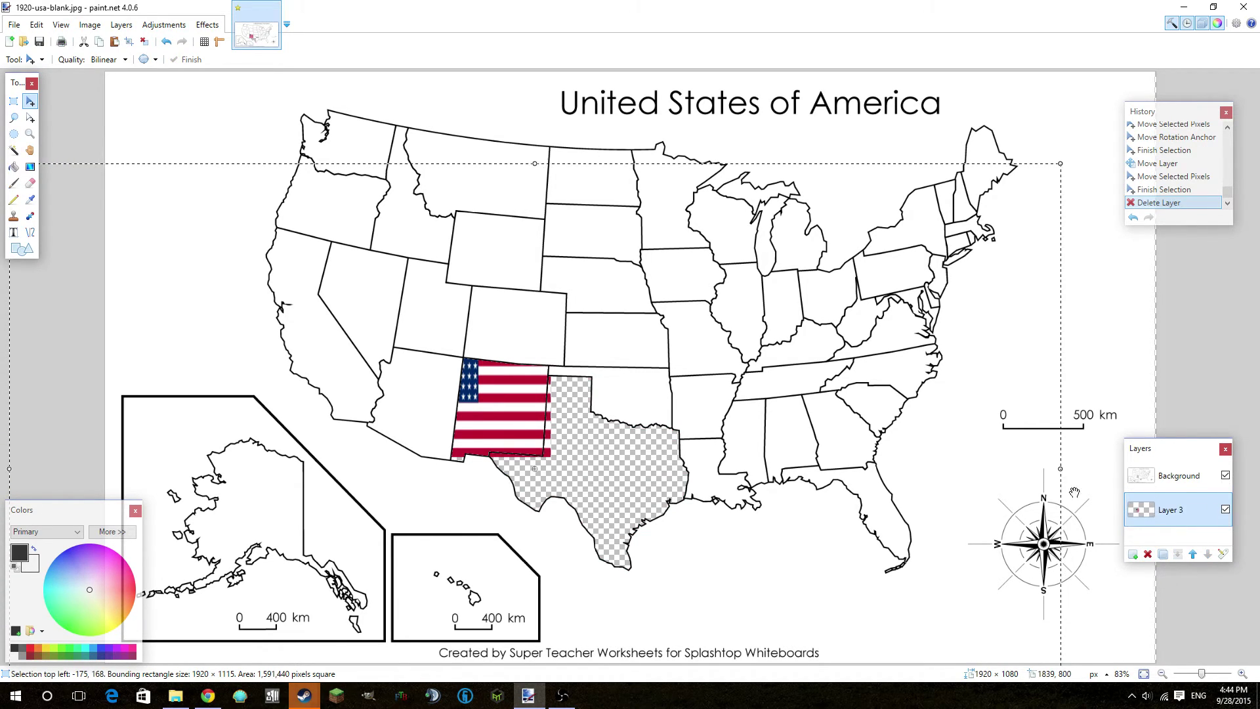
{"action": "left_click", "coordinate": [13, 151]}
{"action": "left_click", "coordinate": [646, 377]}
{"action": "left_click", "coordinate": [650, 413]}
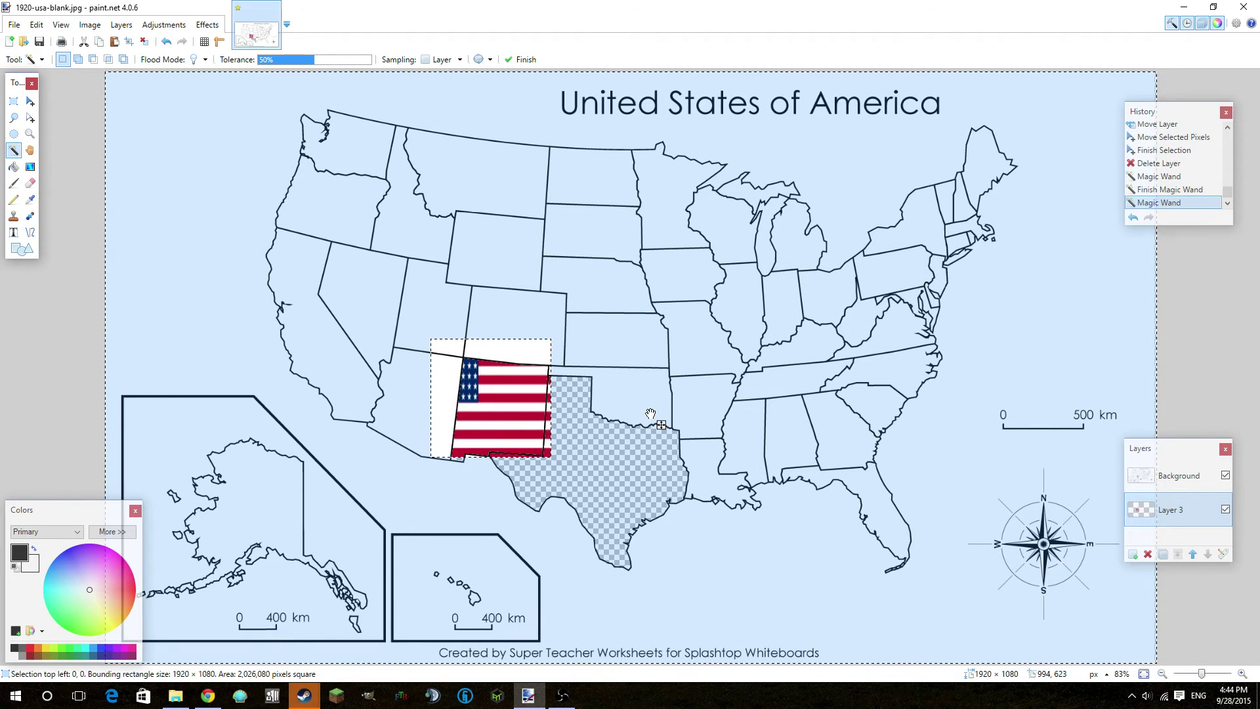
{"action": "left_click", "coordinate": [1182, 476]}
{"action": "left_click", "coordinate": [621, 381]}
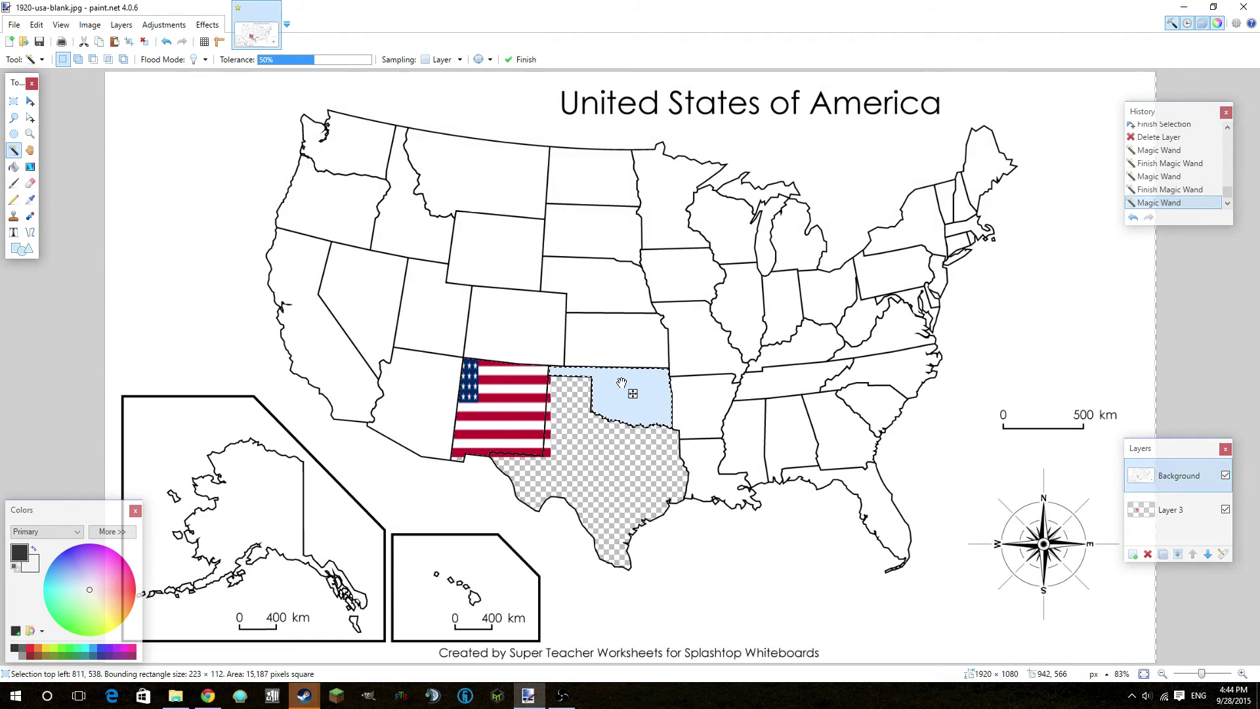
{"action": "key", "text": "Delete"}
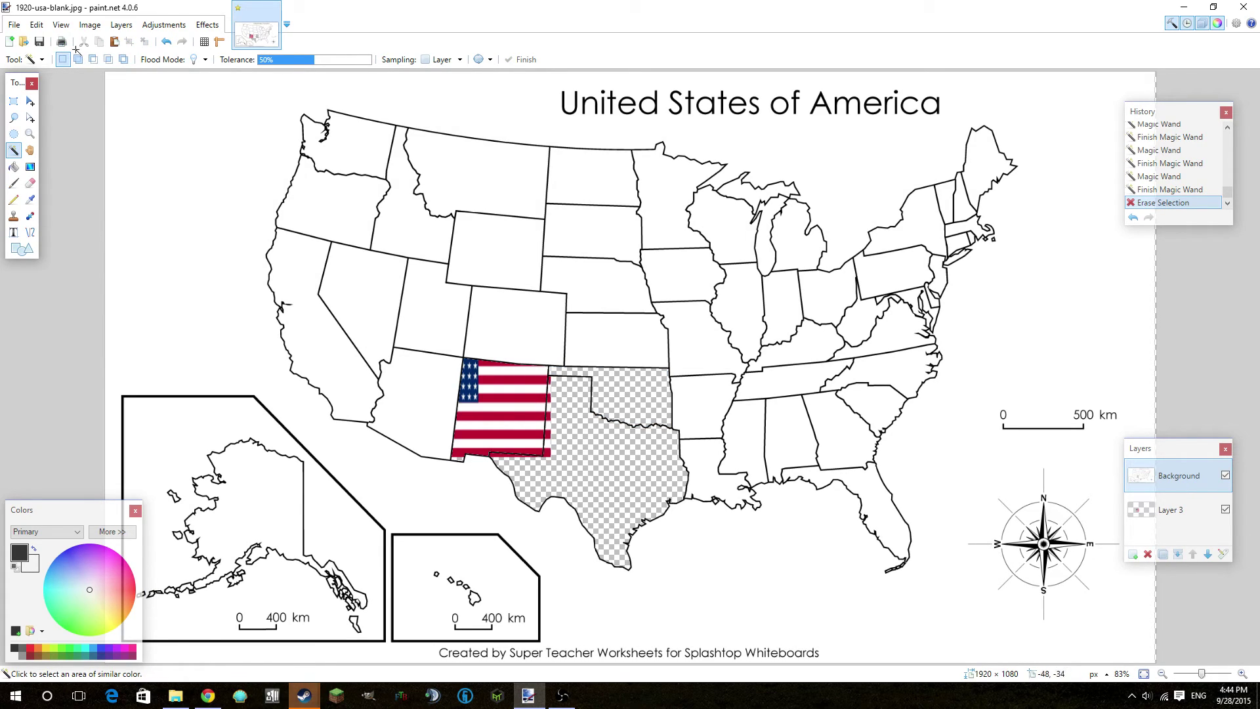
Paste the US flag into a new layer and resize it to about 466 × 398 px, covering Texas and Oklahoma.
{"action": "left_click", "coordinate": [37, 25]}
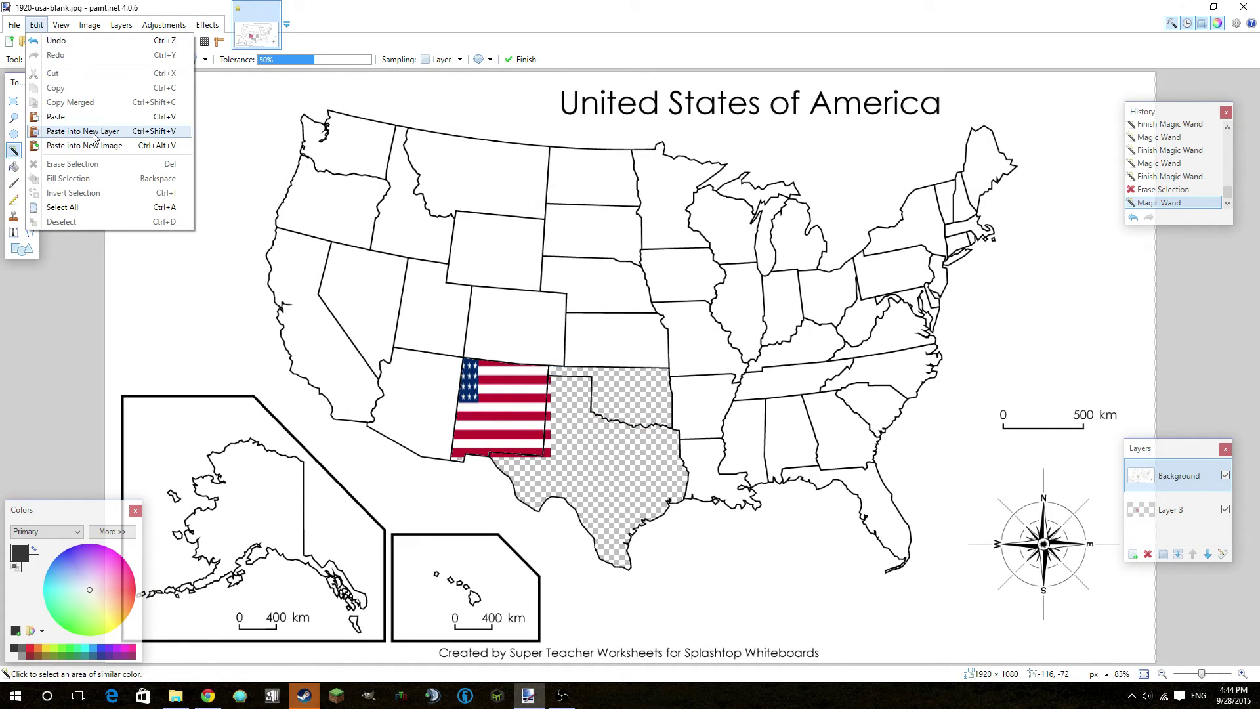
{"action": "left_click", "coordinate": [66, 130]}
{"action": "left_click_drag", "start_coordinate": [189, 111], "coordinate": [755, 577]}
{"action": "left_click_drag", "start_coordinate": [554, 501], "coordinate": [500, 501]}
{"action": "left_click_drag", "start_coordinate": [679, 490], "coordinate": [657, 484]}
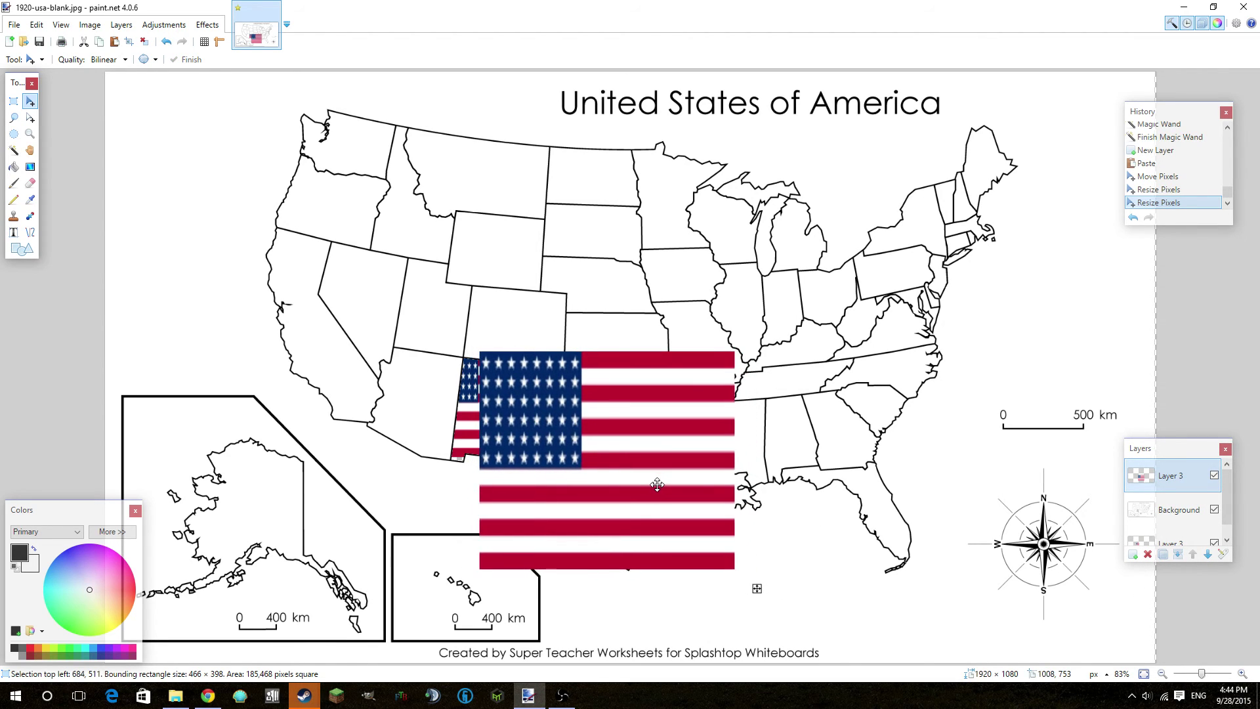
Place the new flag layer beneath Background and erase its overlap with New Mexico using the Eraser at brush width 30.
{"action": "left_click_drag", "start_coordinate": [1181, 474], "coordinate": [1182, 515]}
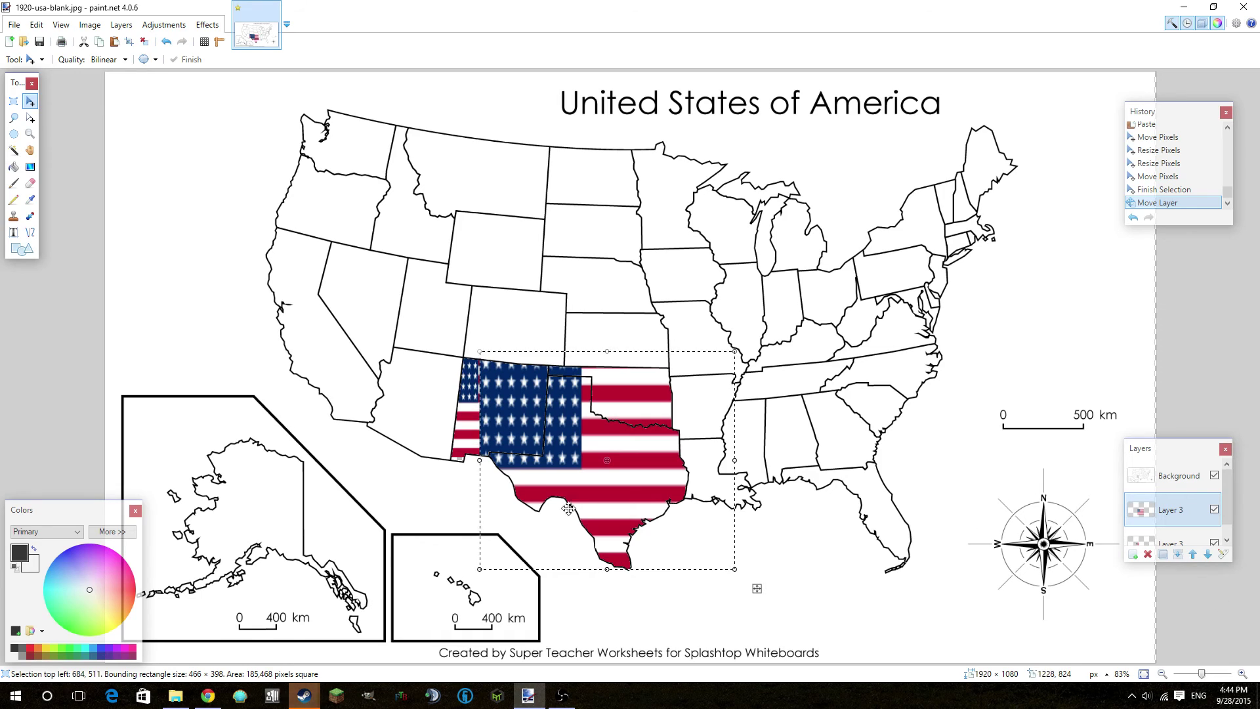
{"action": "left_click", "coordinate": [30, 184]}
{"action": "mouse_move", "coordinate": [485, 366]}
{"action": "left_mouse_down"}
{"action": "mouse_move", "coordinate": [514, 400]}
{"action": "mouse_move", "coordinate": [474, 390]}
{"action": "mouse_move", "coordinate": [488, 407]}
{"action": "mouse_move", "coordinate": [486, 348]}
{"action": "mouse_move", "coordinate": [494, 442]}
{"action": "mouse_move", "coordinate": [535, 444]}
{"action": "mouse_move", "coordinate": [523, 376]}
{"action": "mouse_move", "coordinate": [548, 346]}
{"action": "mouse_move", "coordinate": [527, 380]}
{"action": "mouse_move", "coordinate": [526, 354]}
{"action": "mouse_move", "coordinate": [517, 376]}
{"action": "mouse_move", "coordinate": [524, 431]}
{"action": "left_mouse_up"}
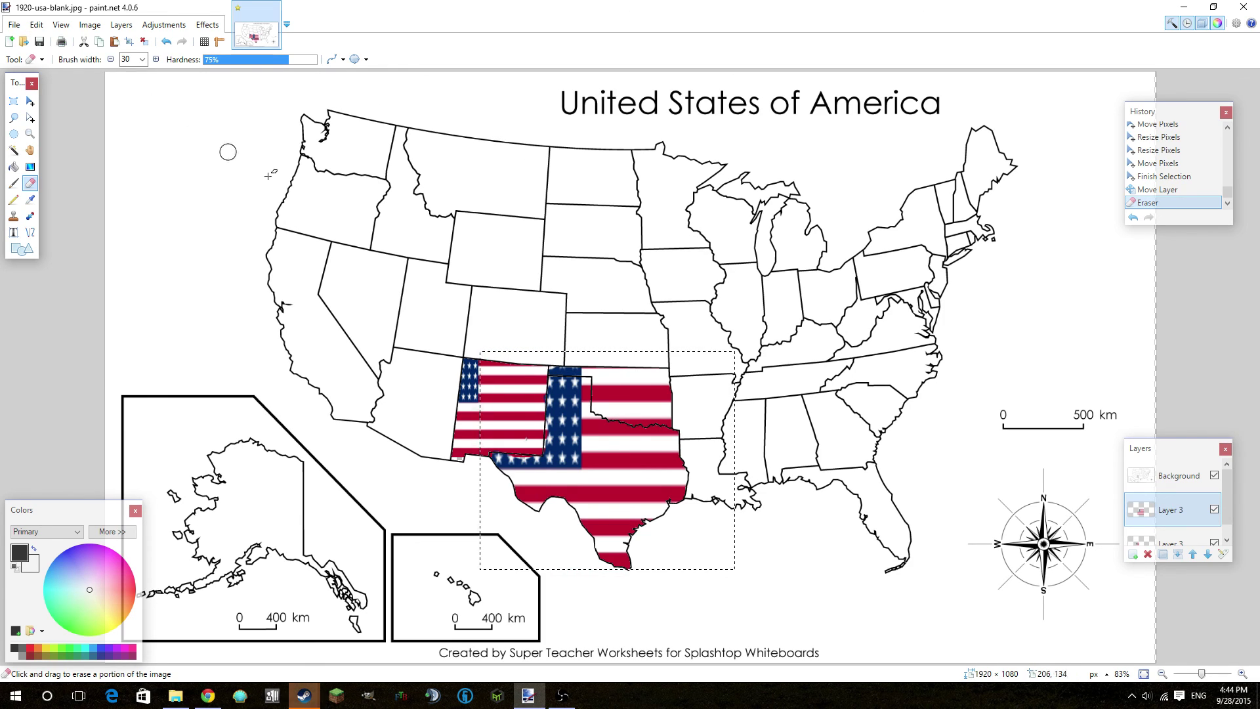
{"action": "left_click", "coordinate": [667, 691]}
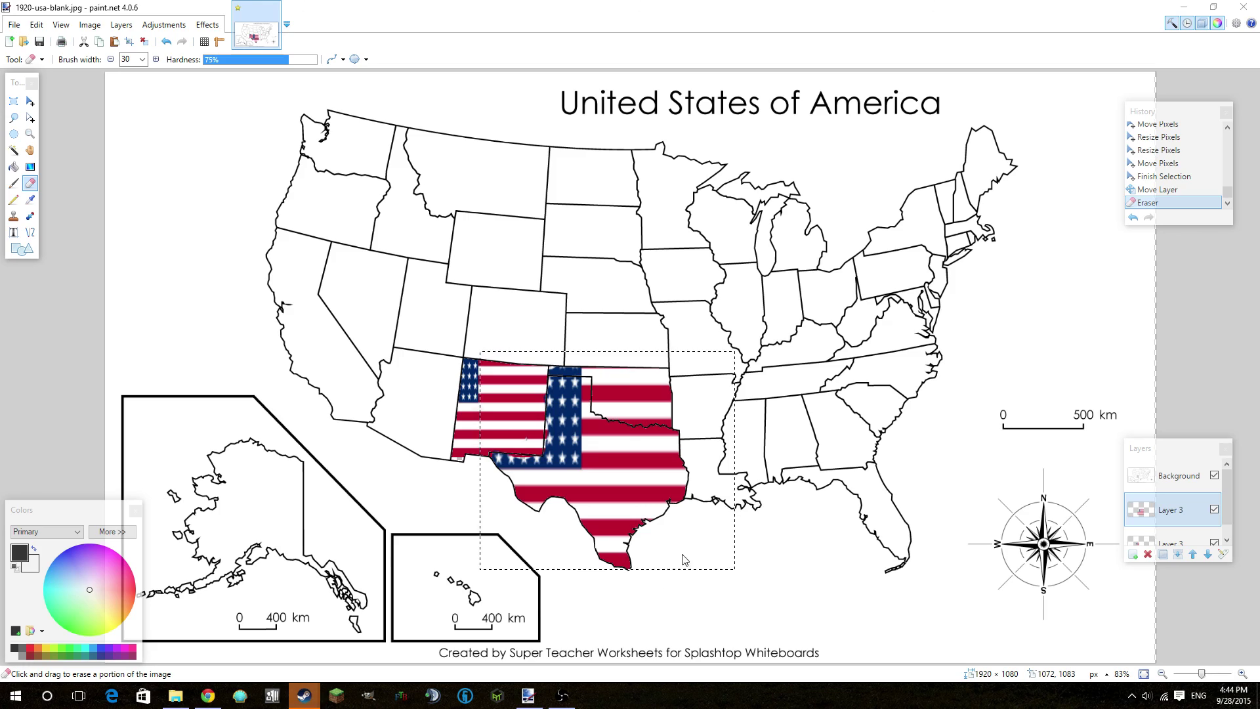